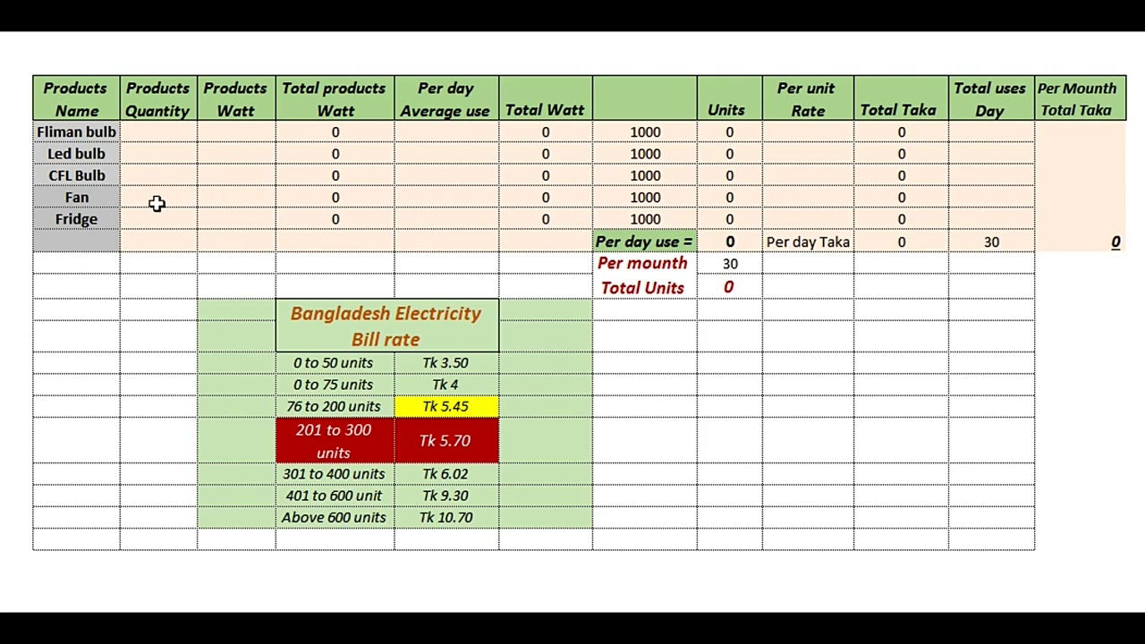
# - Review the Fliman bulb row cells, the bill rate table and the monthly total taka cell
pyautogui.click(166, 134)
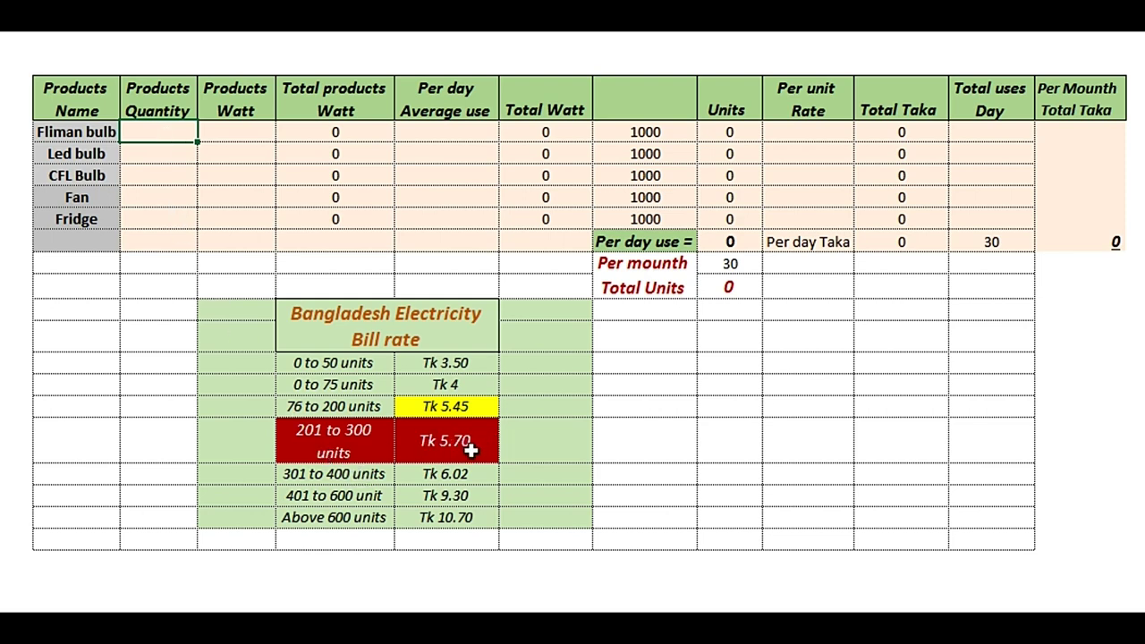
pyautogui.click(466, 414)
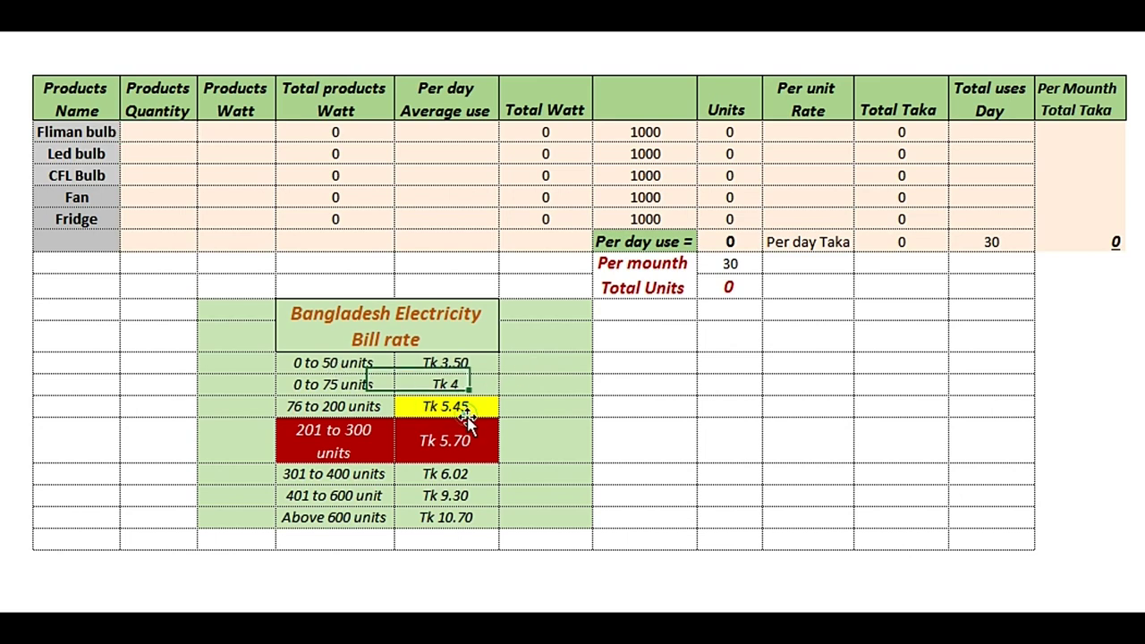
pyautogui.moveTo(225, 312); pyautogui.dragTo(552, 519)
pyautogui.click(701, 470)
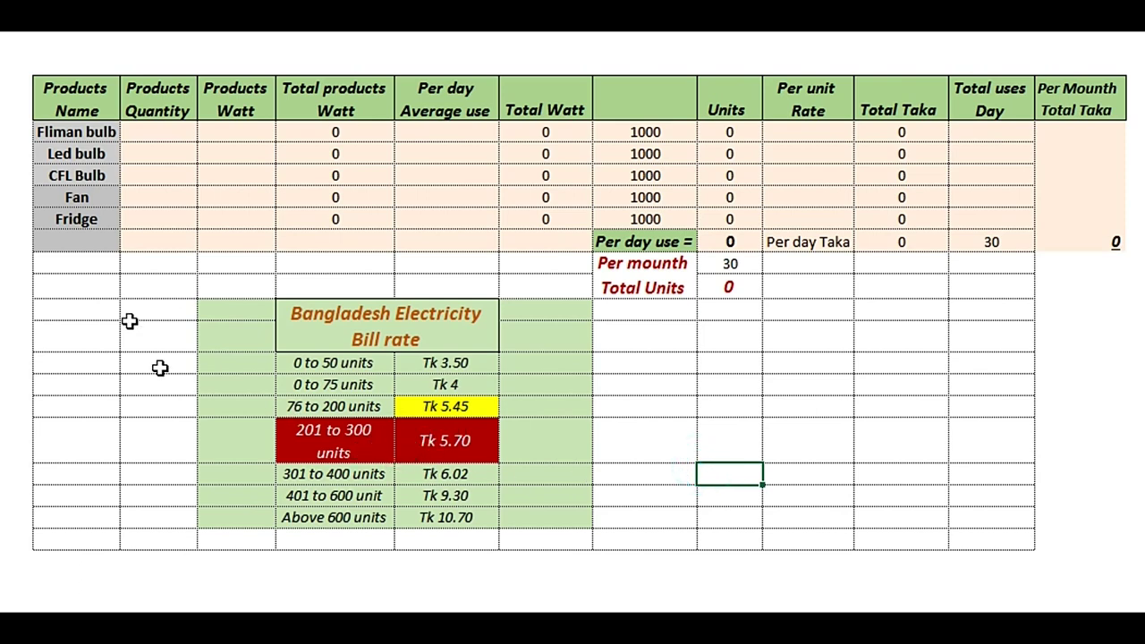
pyautogui.click(174, 135)
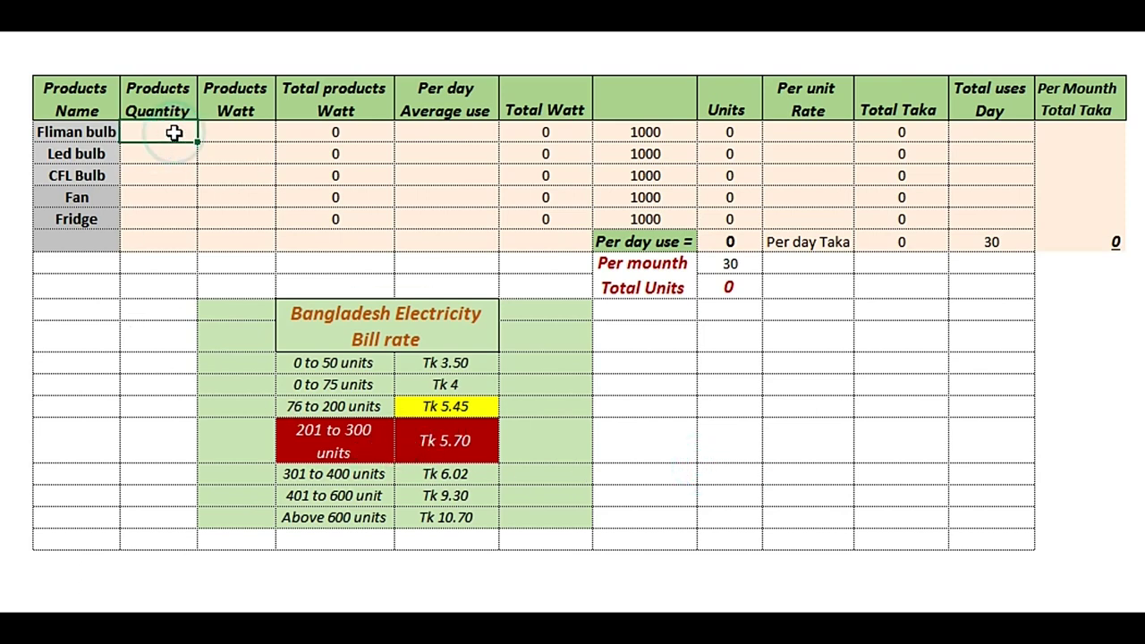
pyautogui.click(89, 238)
pyautogui.click(166, 132)
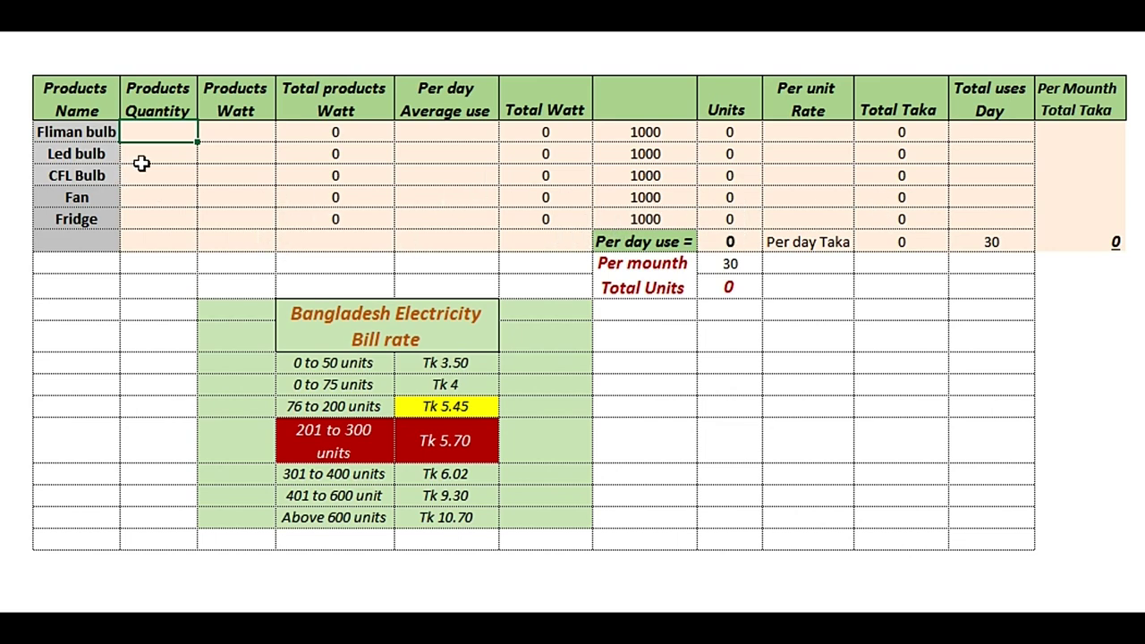
pyautogui.click(179, 132)
pyautogui.click(248, 133)
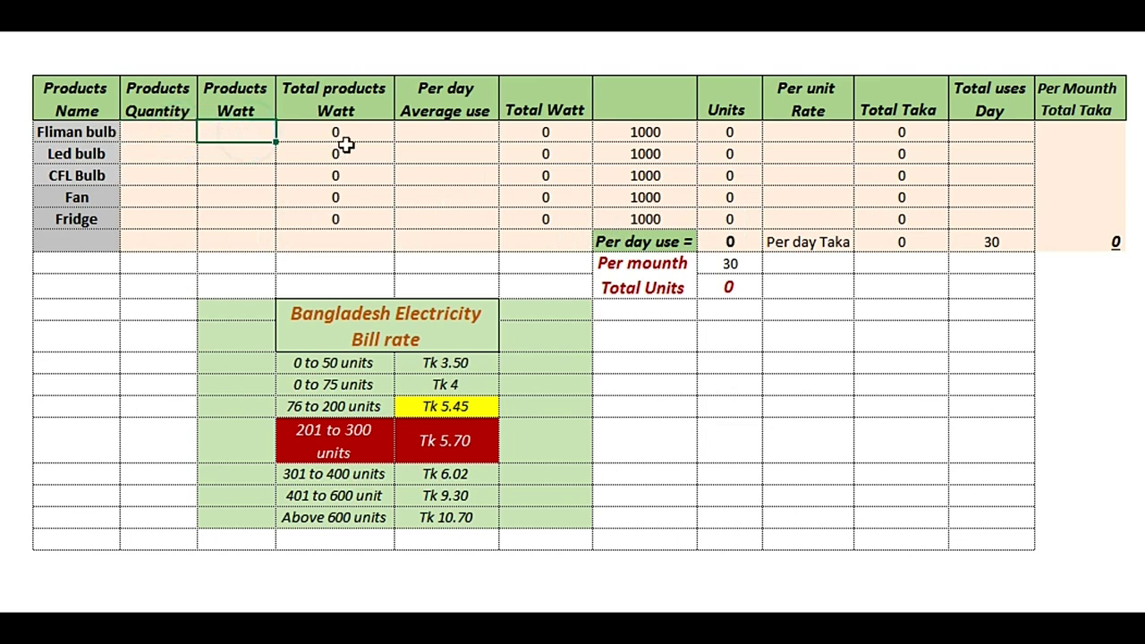
pyautogui.click(358, 138)
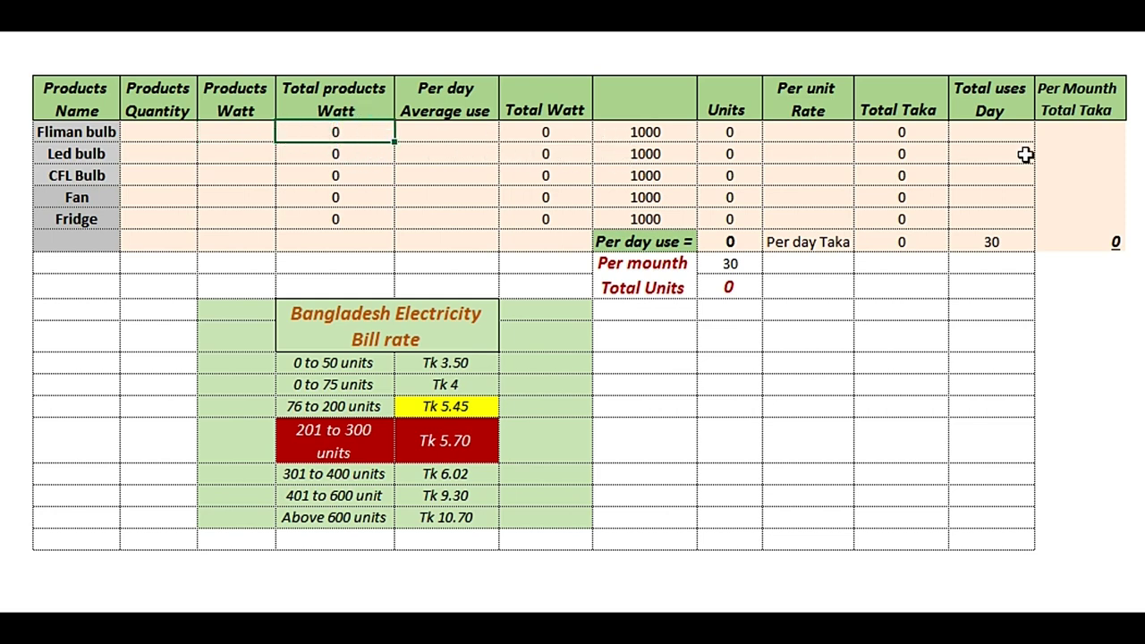
pyautogui.click(1082, 245)
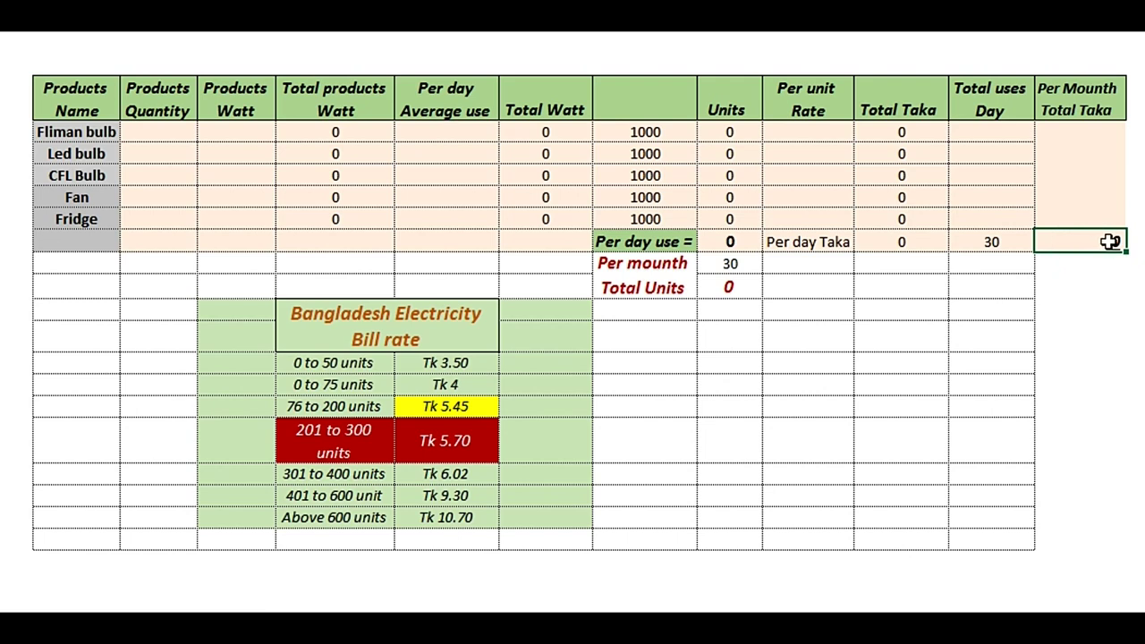
# - Enter quantity 1, 100 watts and 8 hours daily use for the Fliman bulb, giving 800 total watt
pyautogui.click(158, 132)
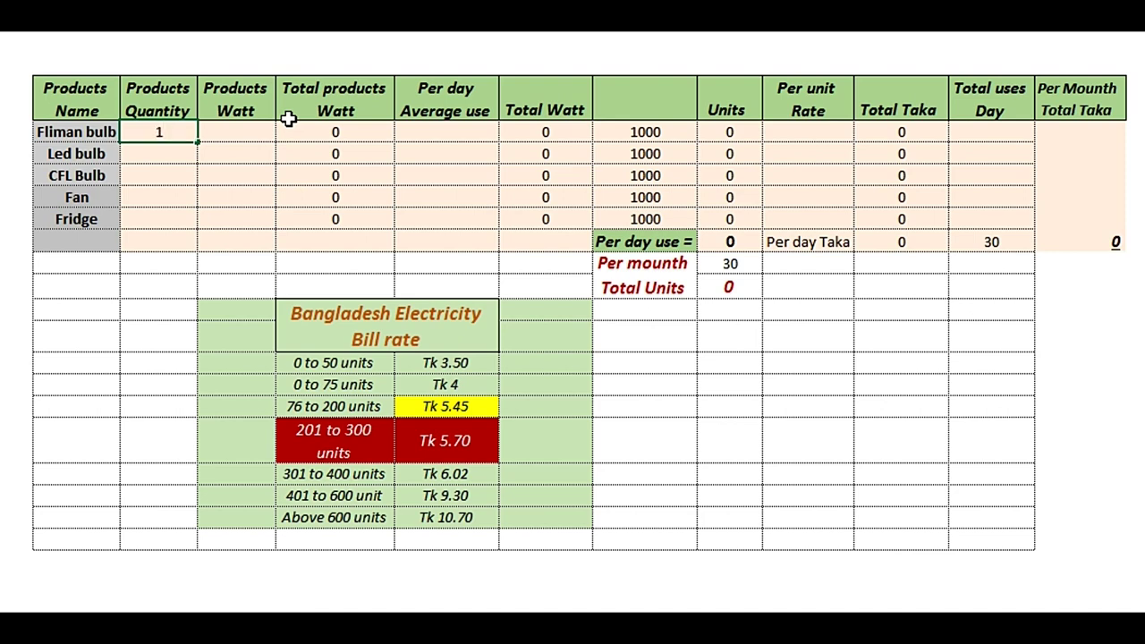
pyautogui.press('Tab')
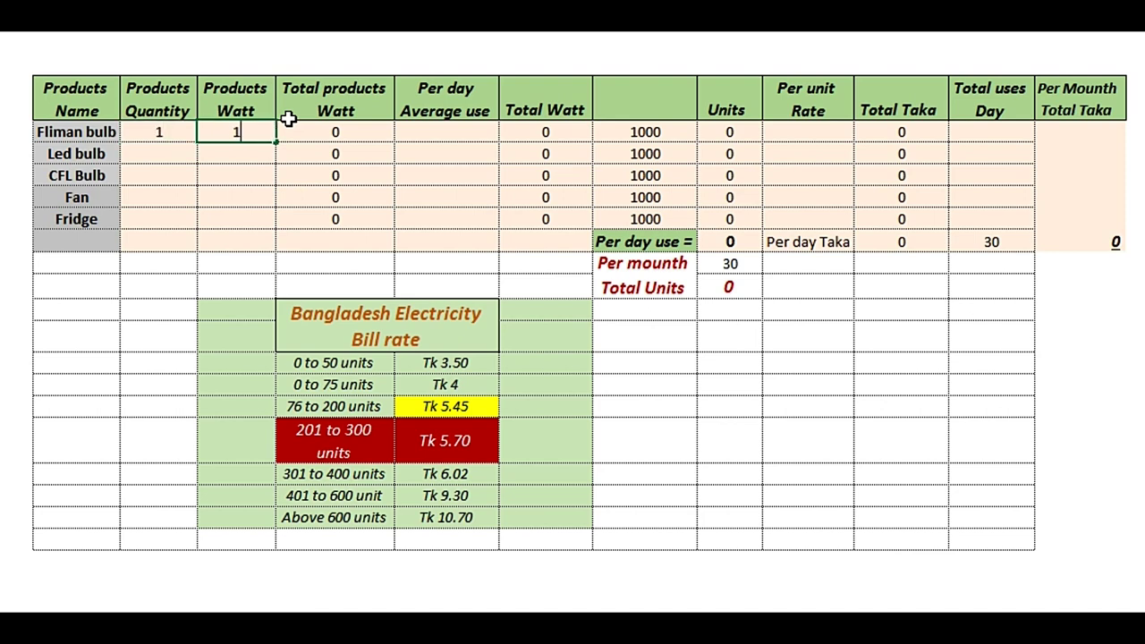
pyautogui.write('100')
pyautogui.press('Tab')
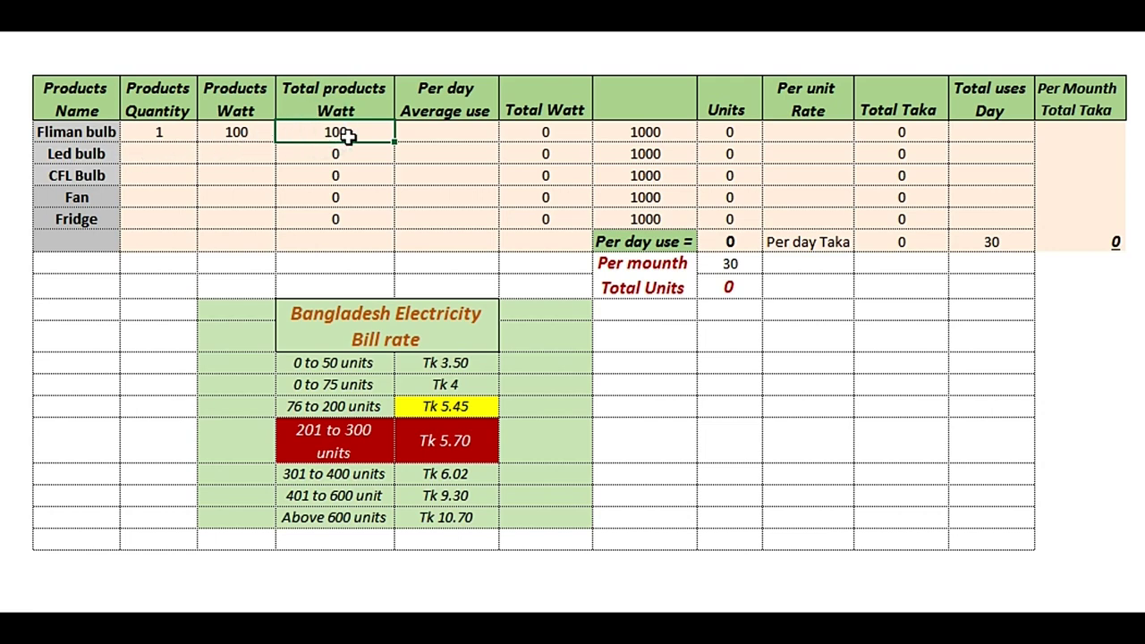
pyautogui.click(472, 136)
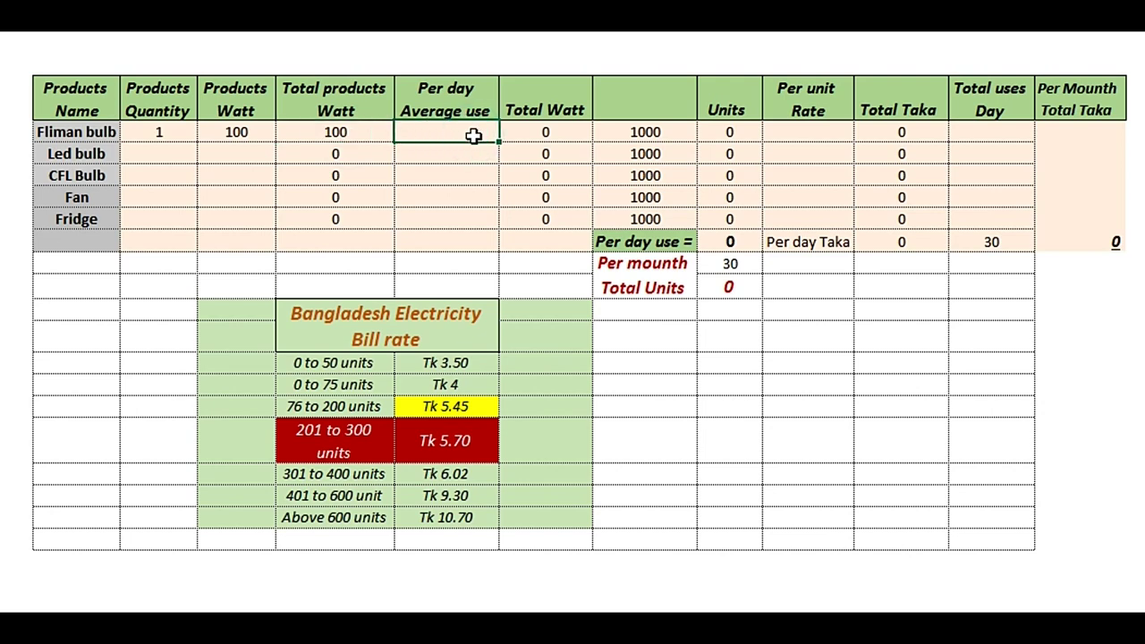
pyautogui.write('8')
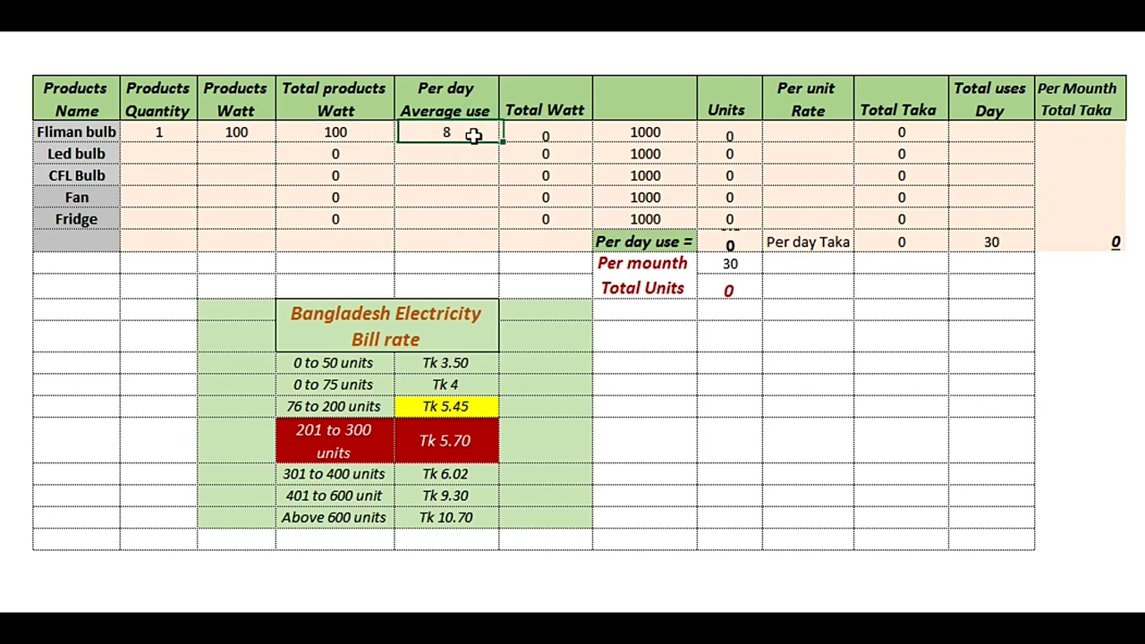
pyautogui.press('Tab')
pyautogui.click(533, 133)
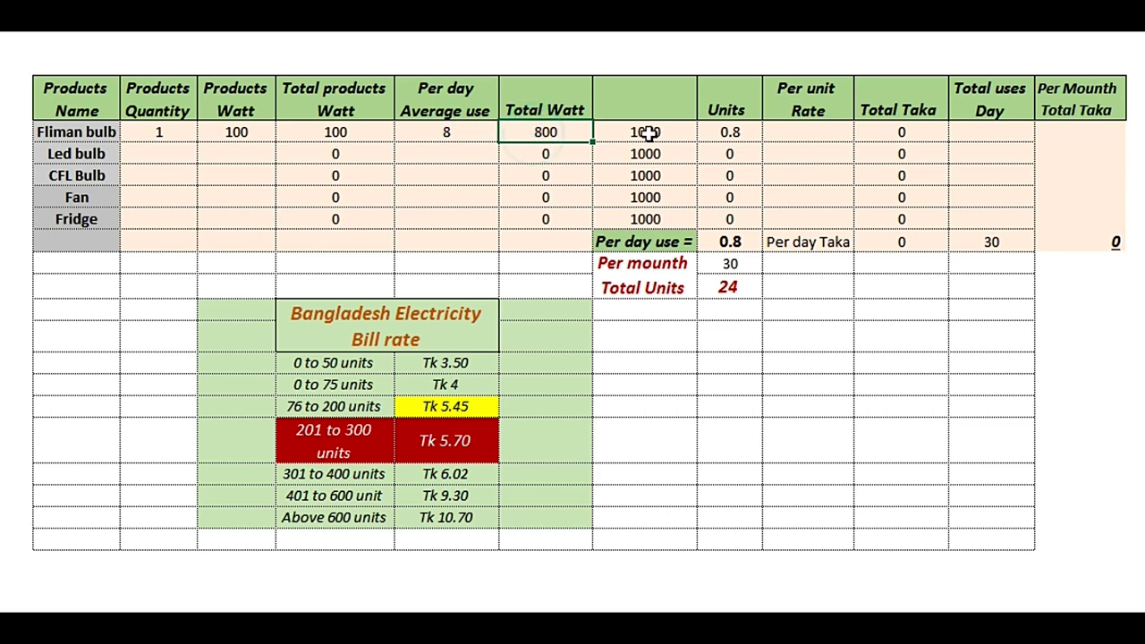
# - Enter =G7/H7 in the Fliman bulb Units cell, dividing 800 total watt by 1000
pyautogui.click(636, 134)
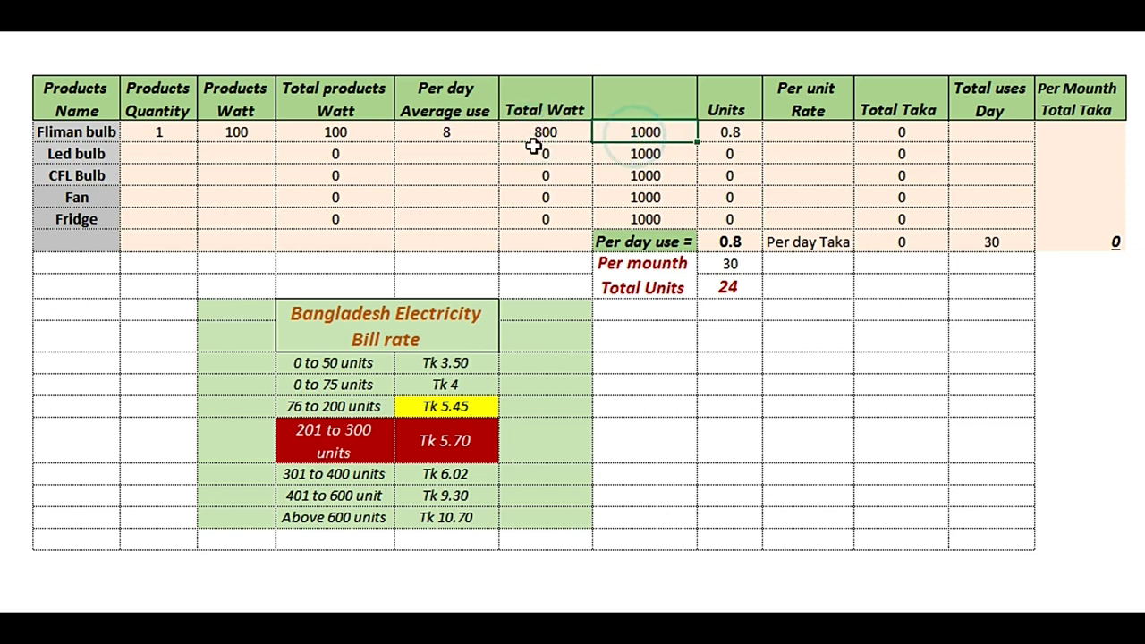
pyautogui.click(743, 134)
pyautogui.click(644, 134)
pyautogui.click(564, 130)
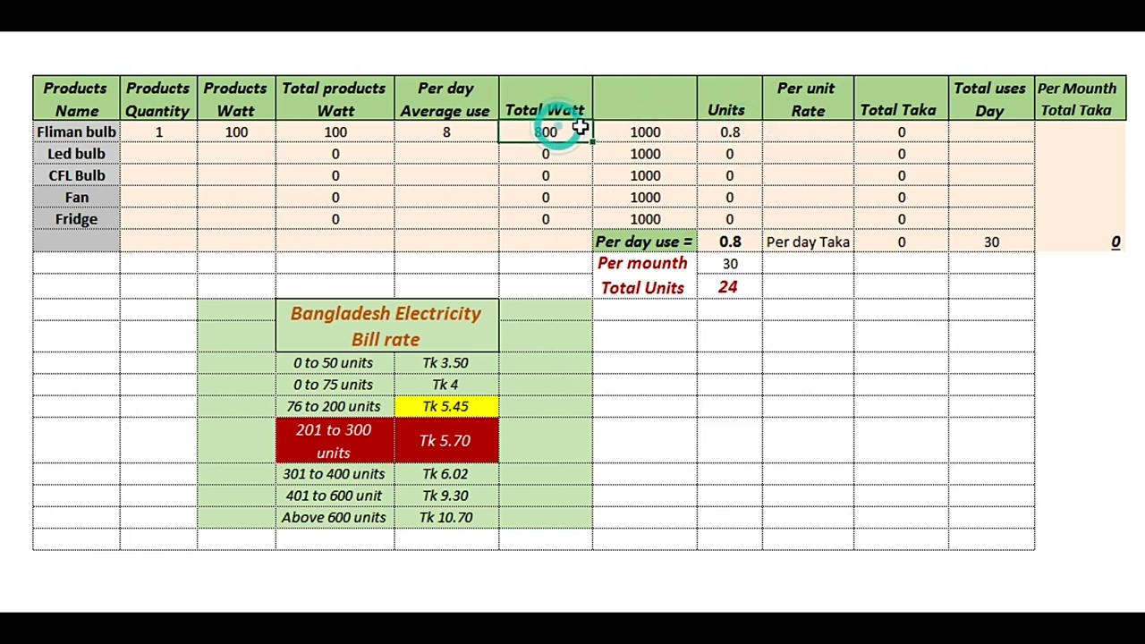
pyautogui.click(723, 133)
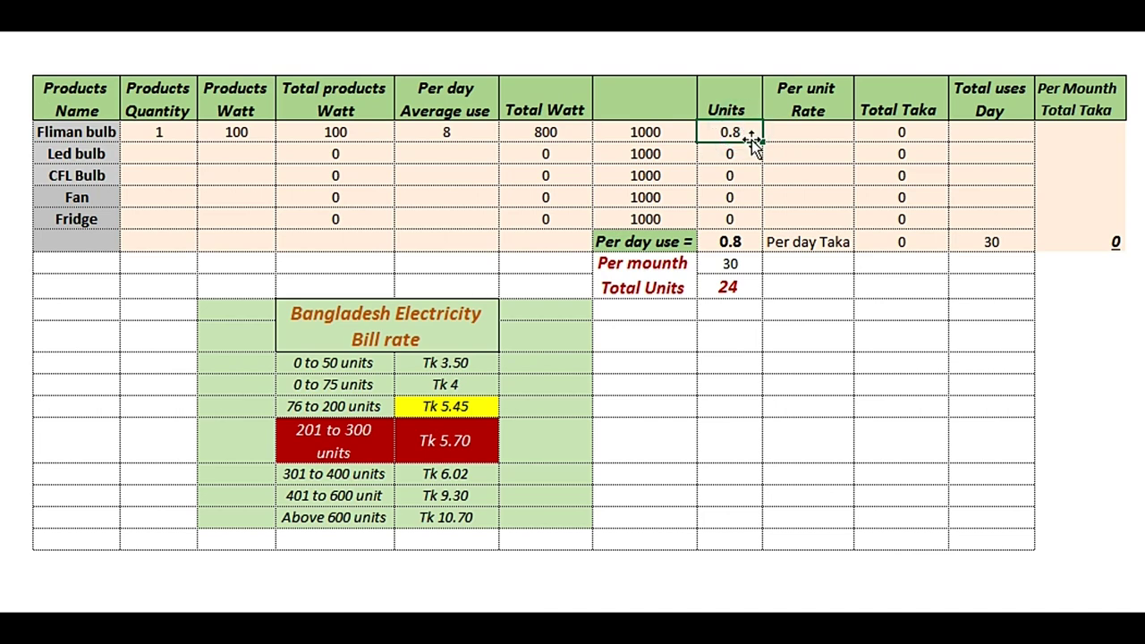
pyautogui.write('=')
pyautogui.press('Left')
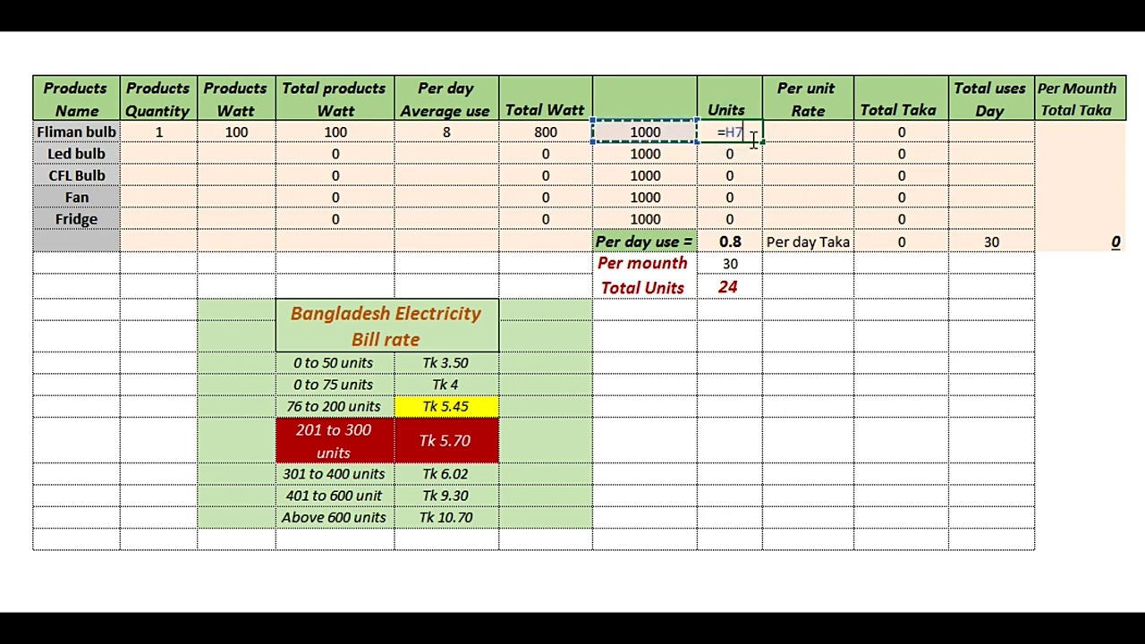
pyautogui.press('Left')
pyautogui.write('/')
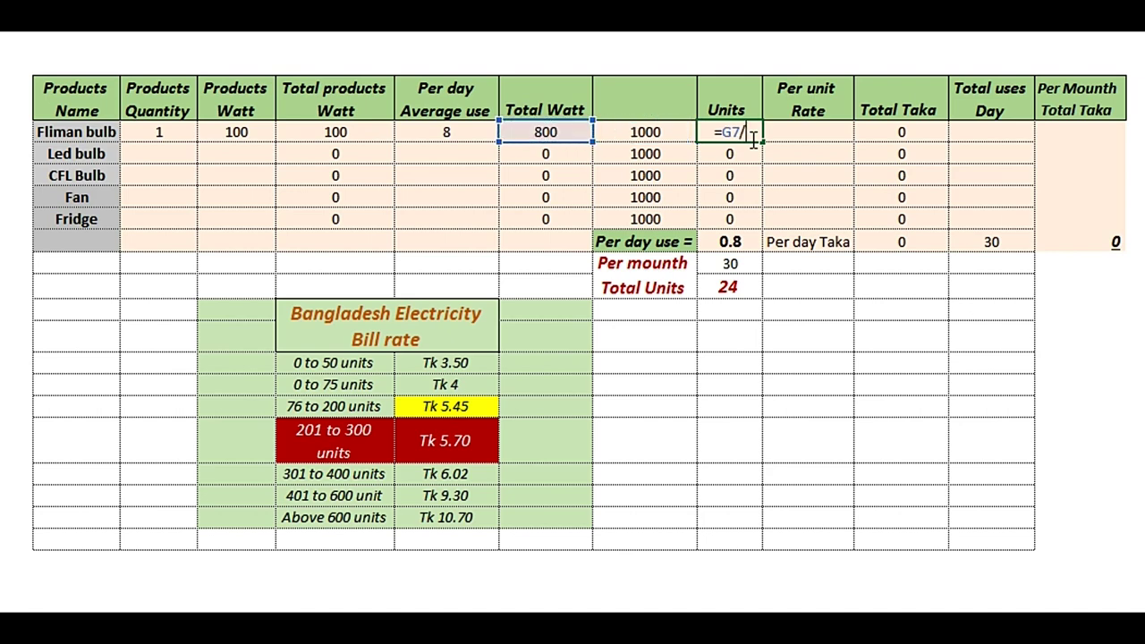
pyautogui.press('Left')
pyautogui.press('Return')
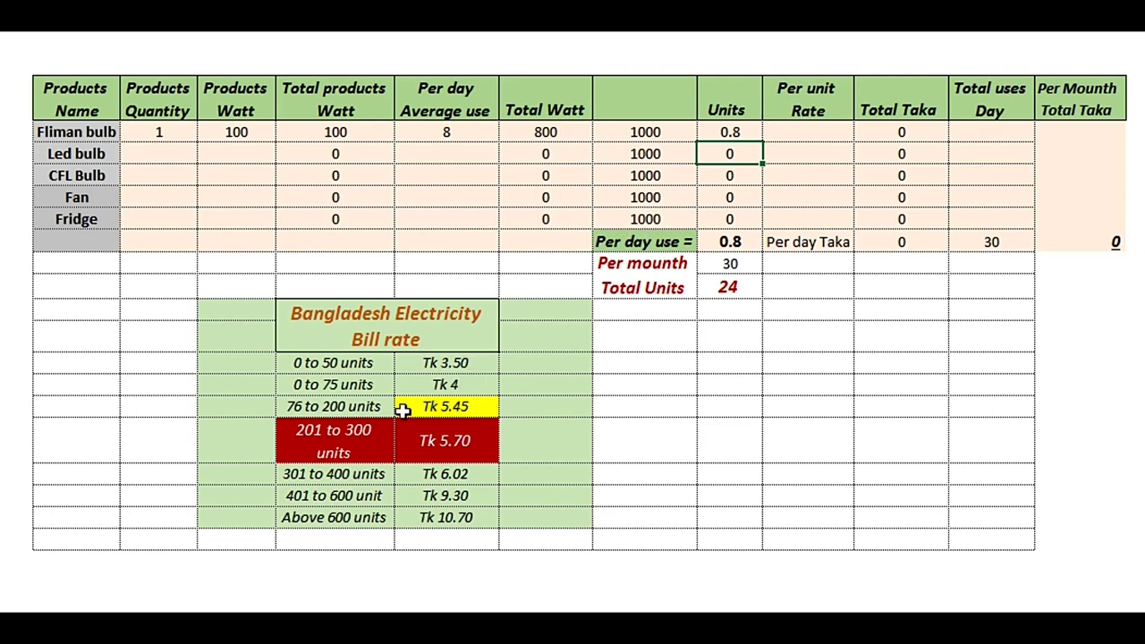
# - Take the Tk 5.70 rate from the 201–300 units band as the Fliman bulb per unit rate
pyautogui.click(339, 445)
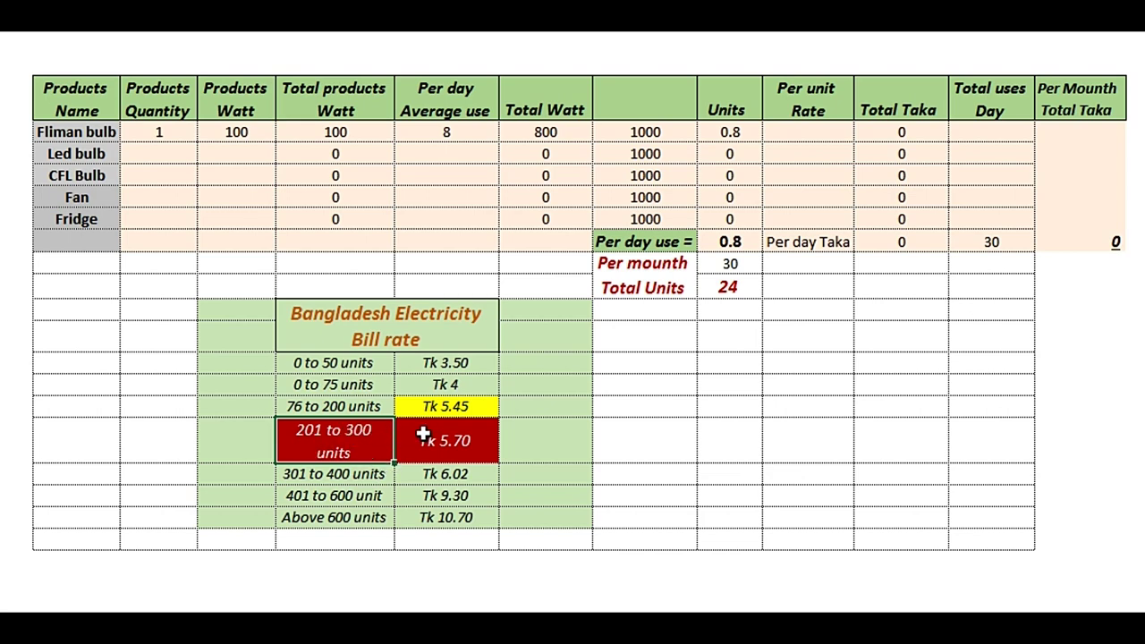
pyautogui.click(340, 405)
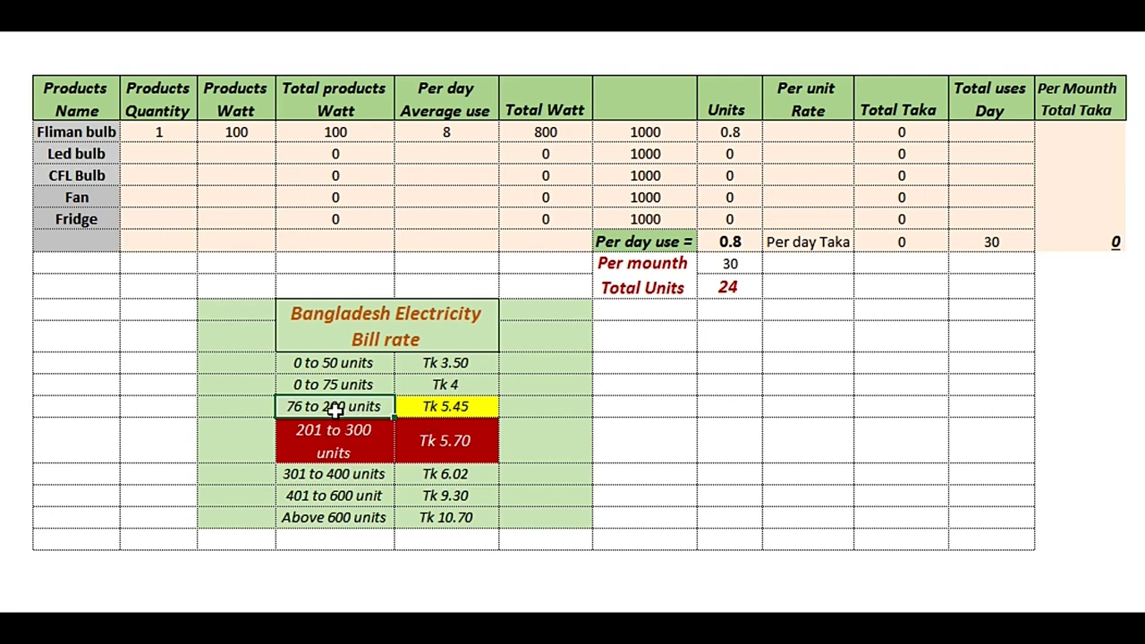
pyautogui.moveTo(333, 408); pyautogui.dragTo(455, 423)
pyautogui.click(547, 435)
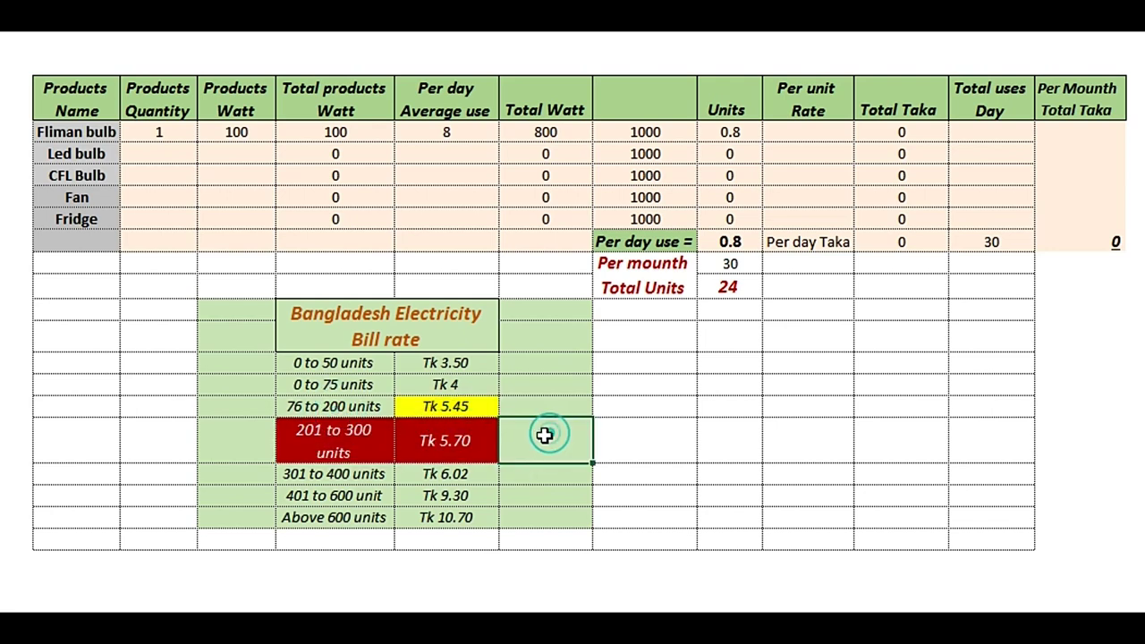
pyautogui.click(333, 450)
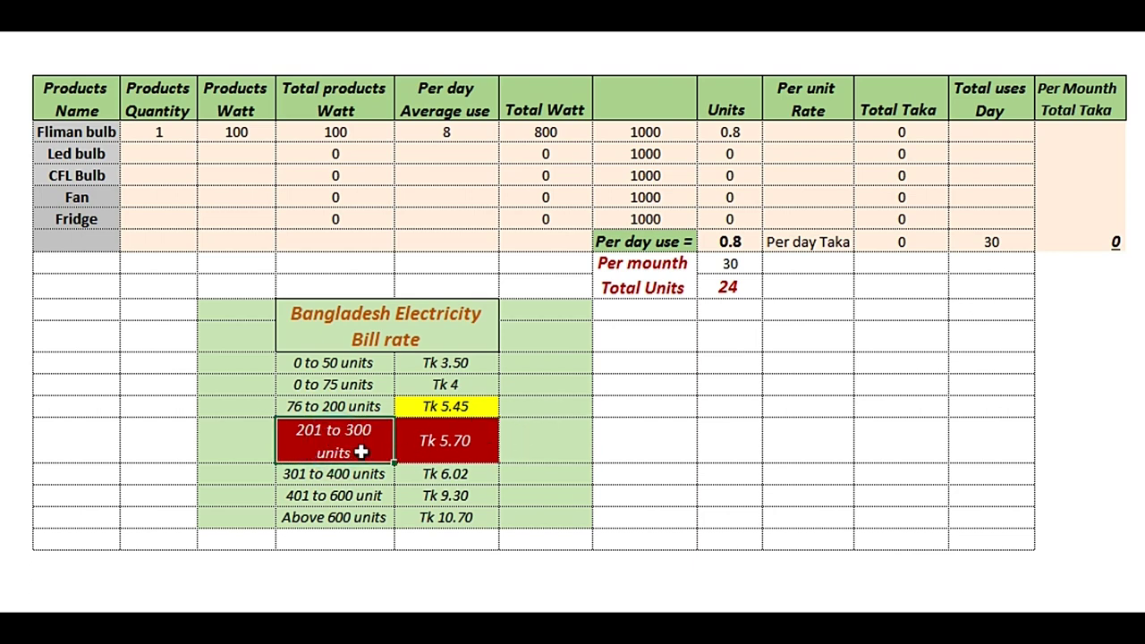
pyautogui.click(462, 439)
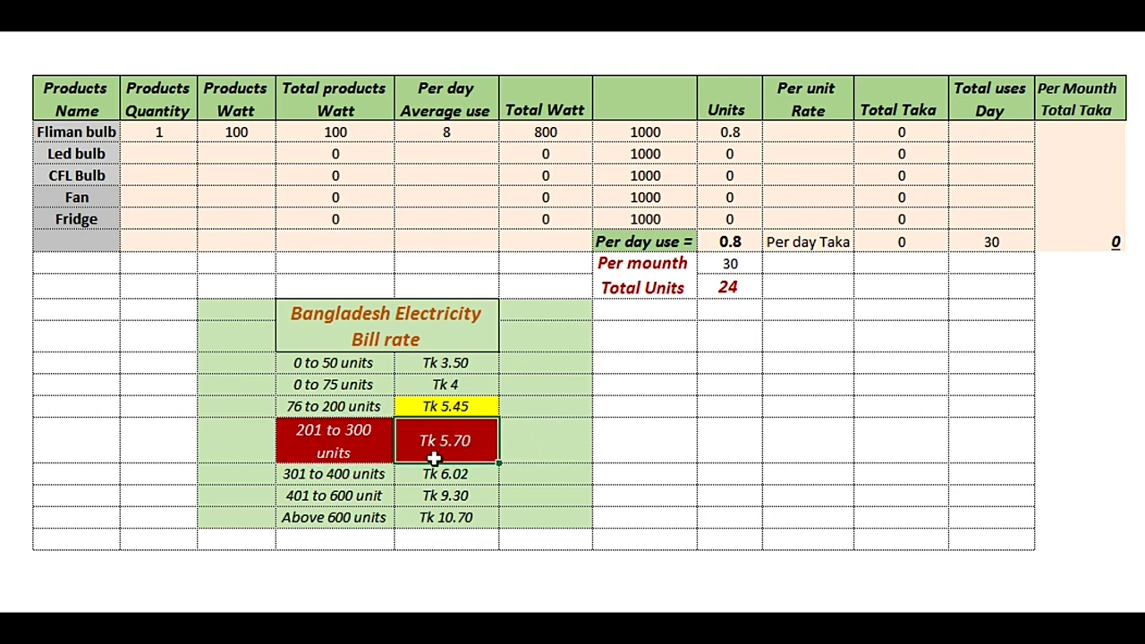
pyautogui.click(804, 132)
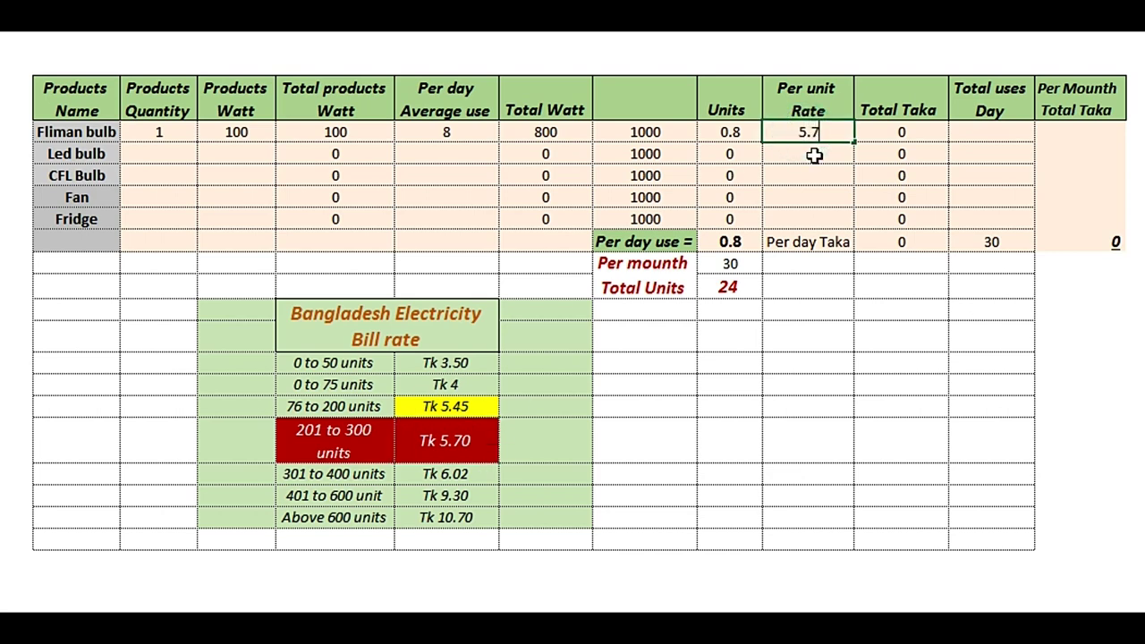
pyautogui.press('Return')
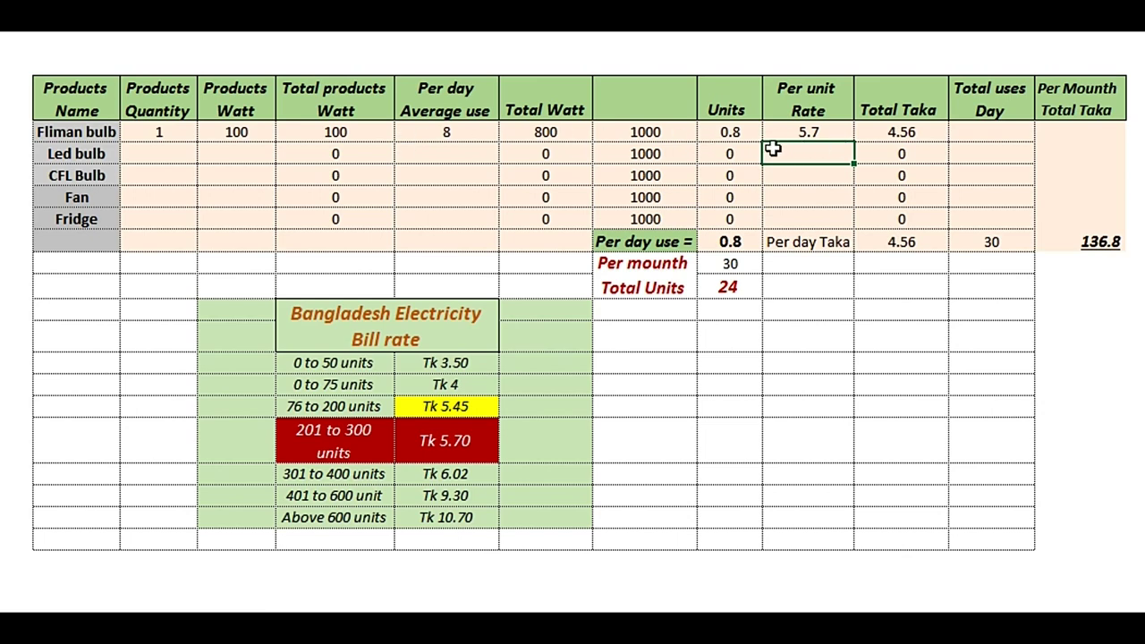
pyautogui.click(894, 131)
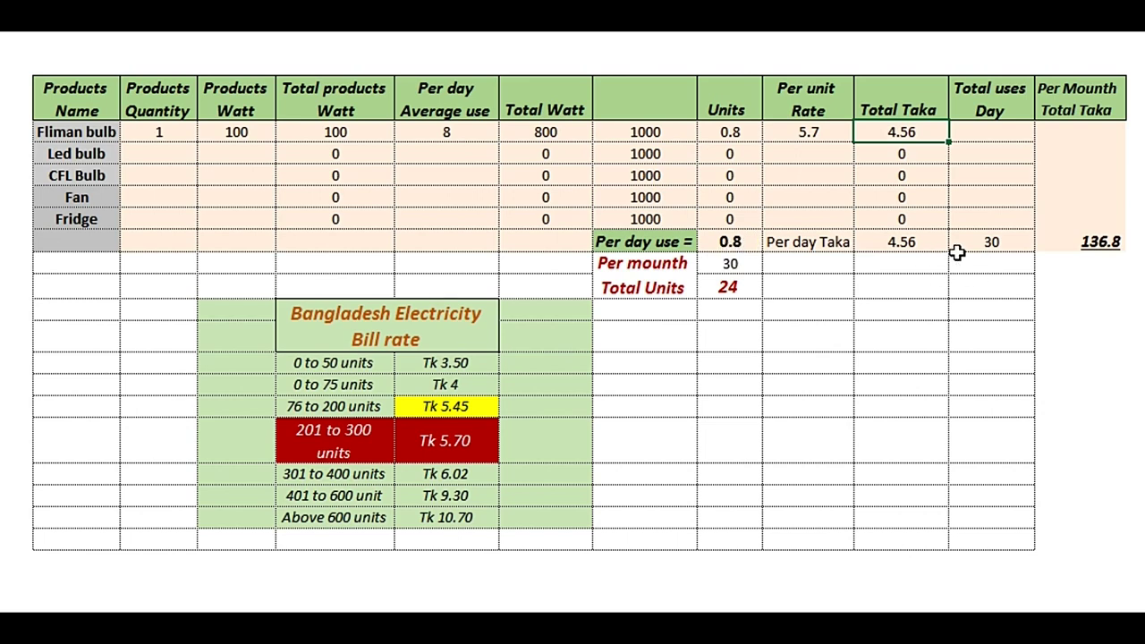
pyautogui.click(989, 242)
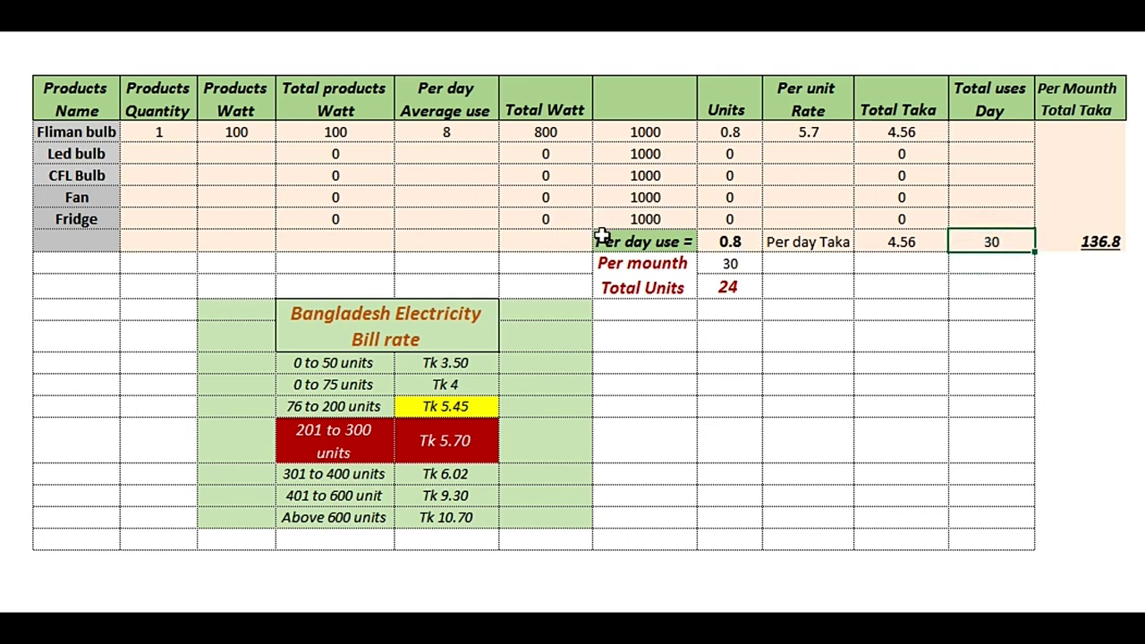
pyautogui.click(1099, 242)
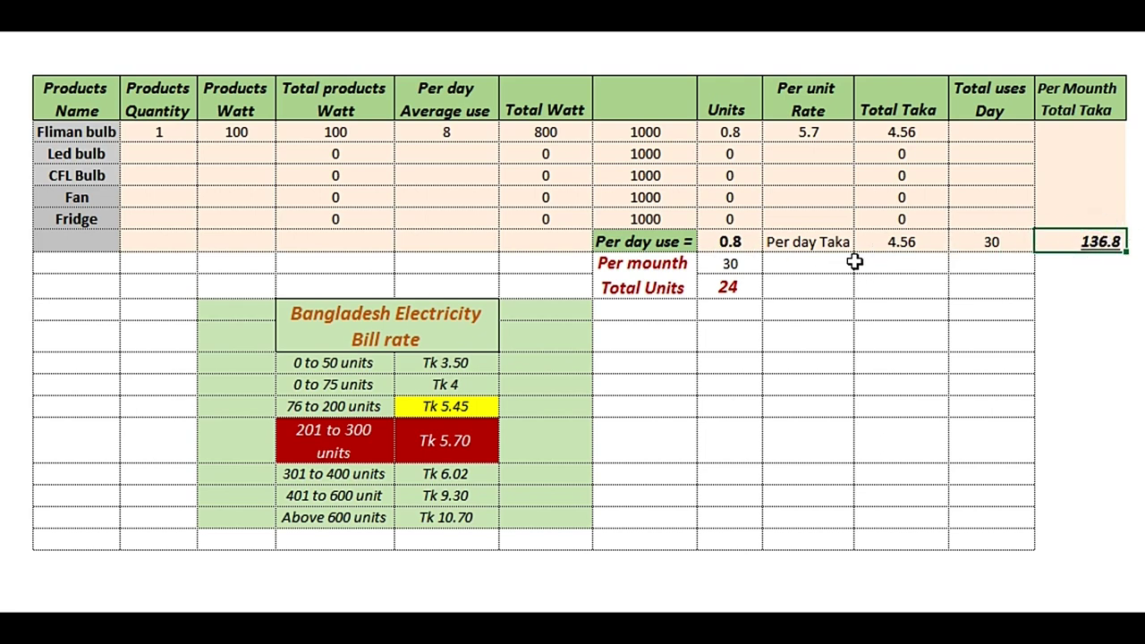
pyautogui.click(733, 287)
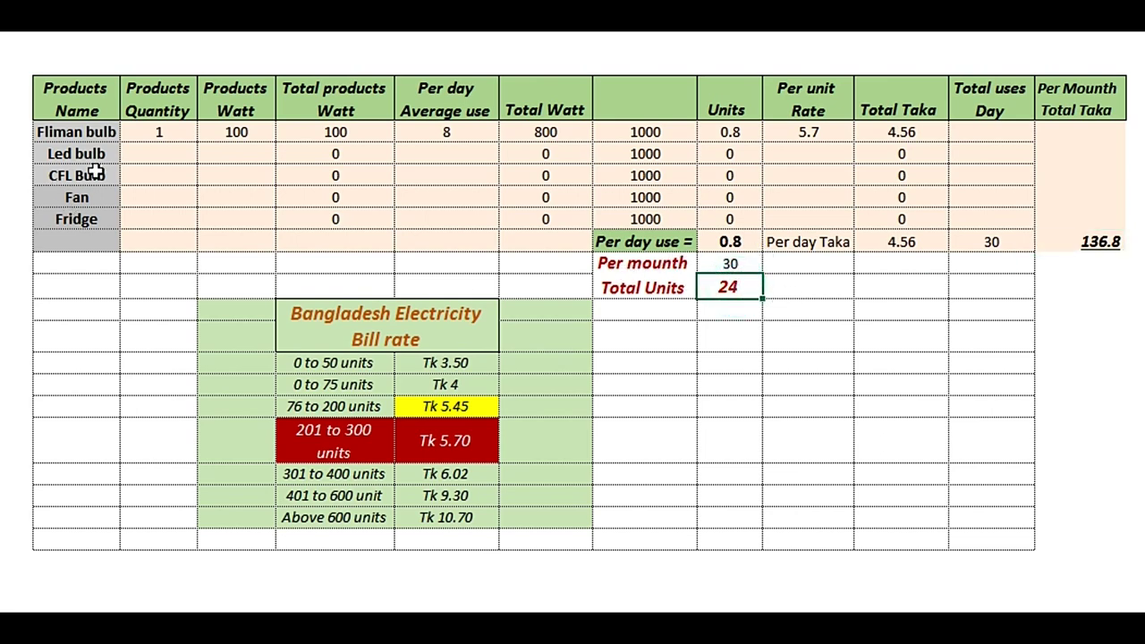
pyautogui.click(140, 156)
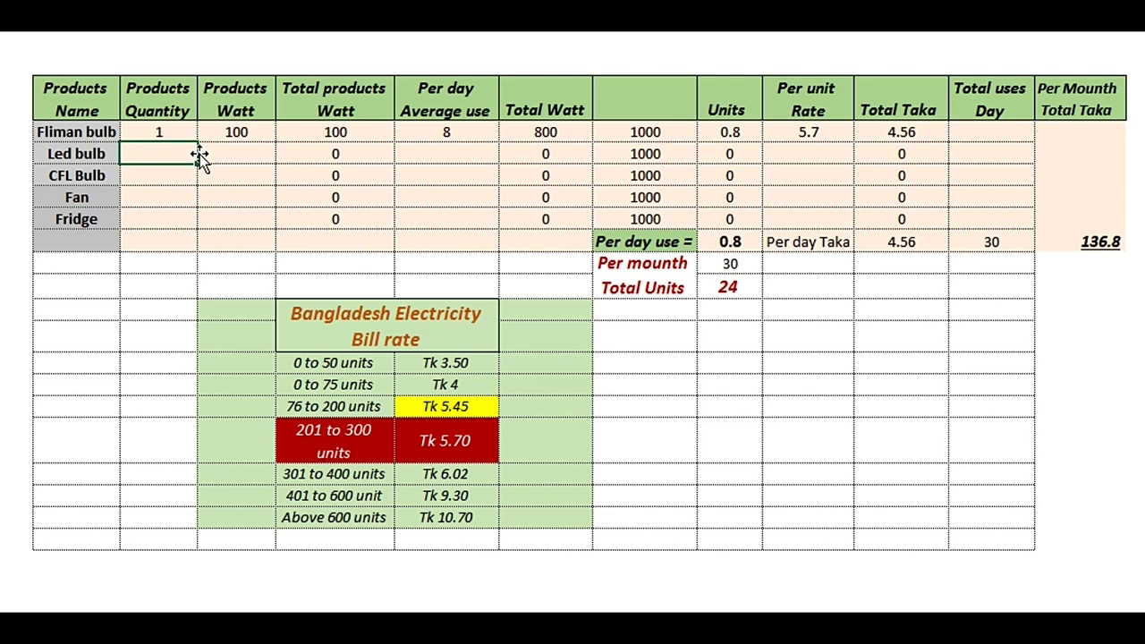
# - Enter quantity 5, 25 watts and 6 hours daily use for the Led bulb
pyautogui.write('5')
pyautogui.press('Tab')
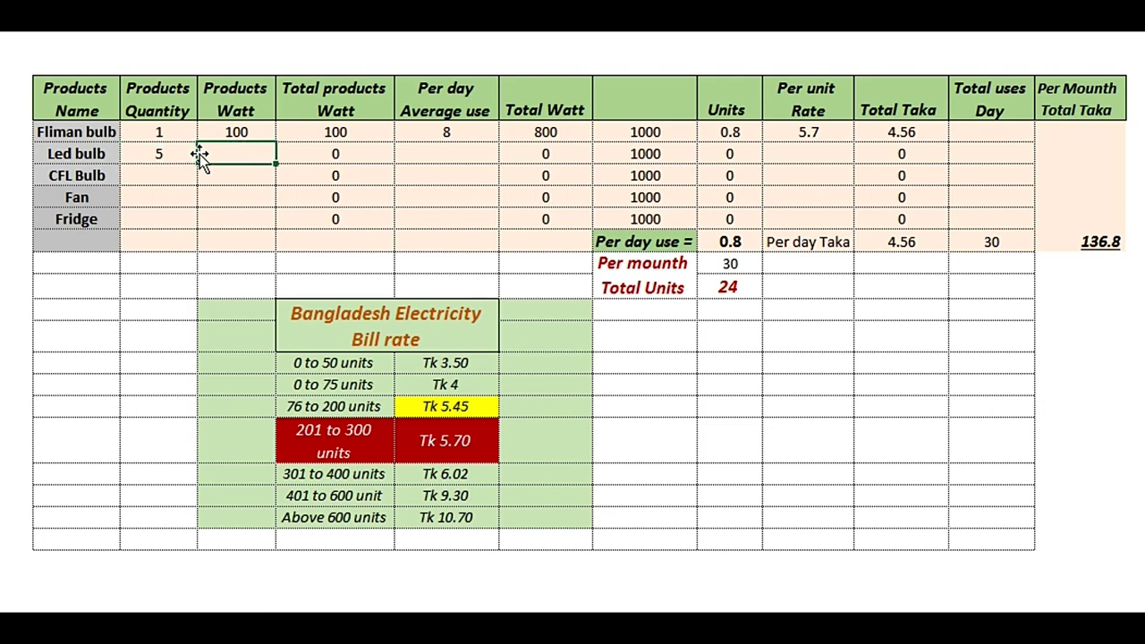
pyautogui.write('25')
pyautogui.press('Tab')
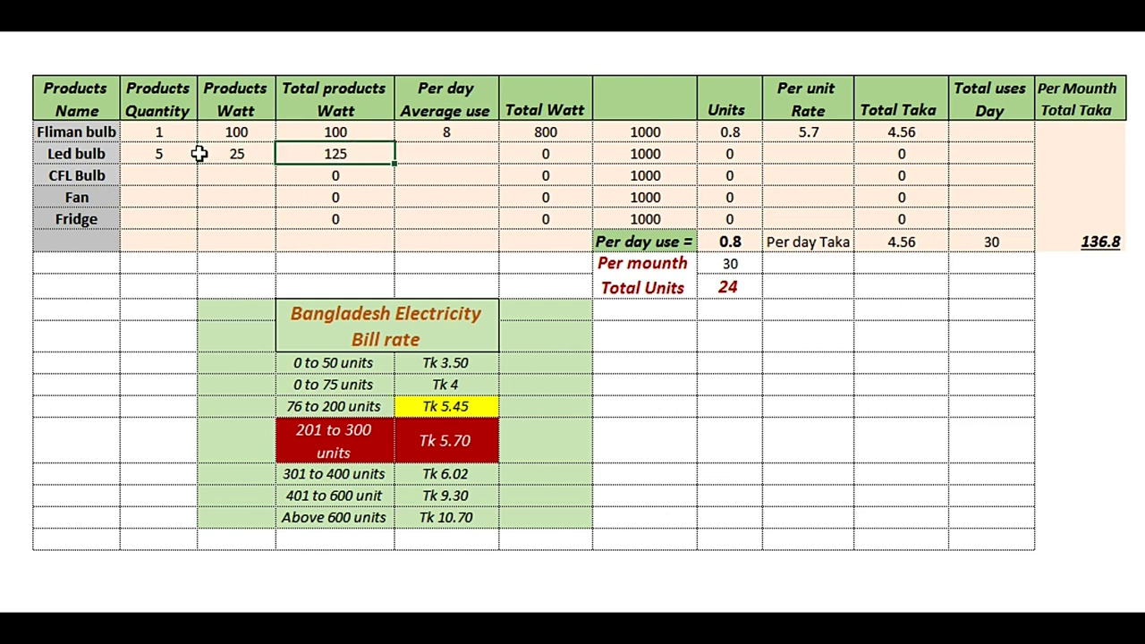
pyautogui.click(333, 152)
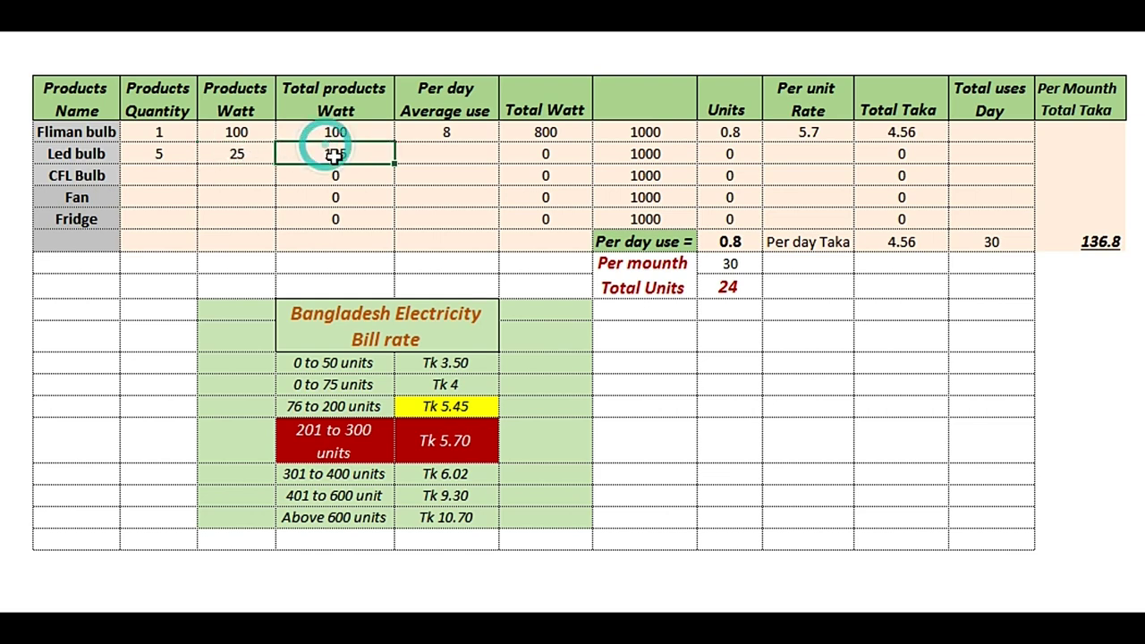
pyautogui.click(456, 154)
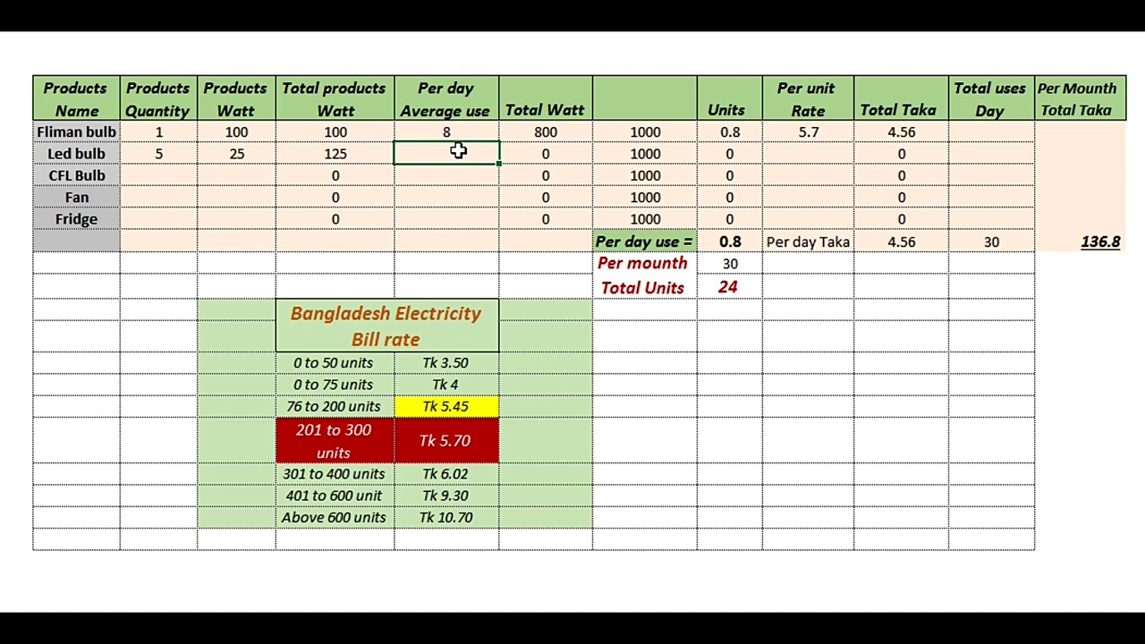
pyautogui.write('6')
pyautogui.press('Tab')
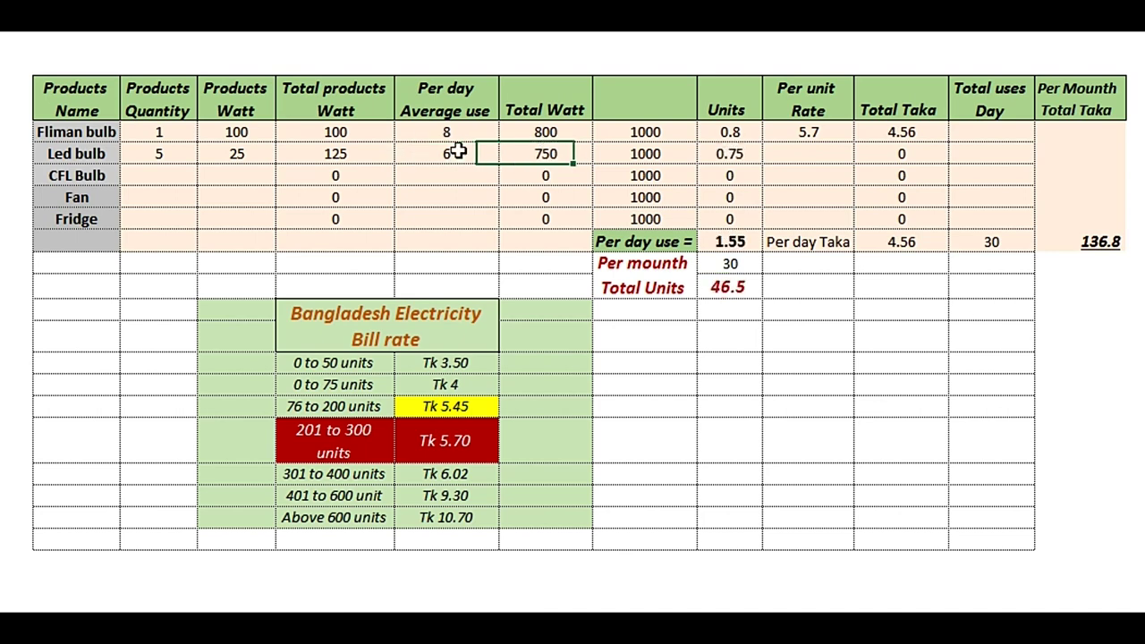
# - Check the Led bulb's 0.75 units and select the existing 5.7 rate for copying
pyautogui.press('Tab')
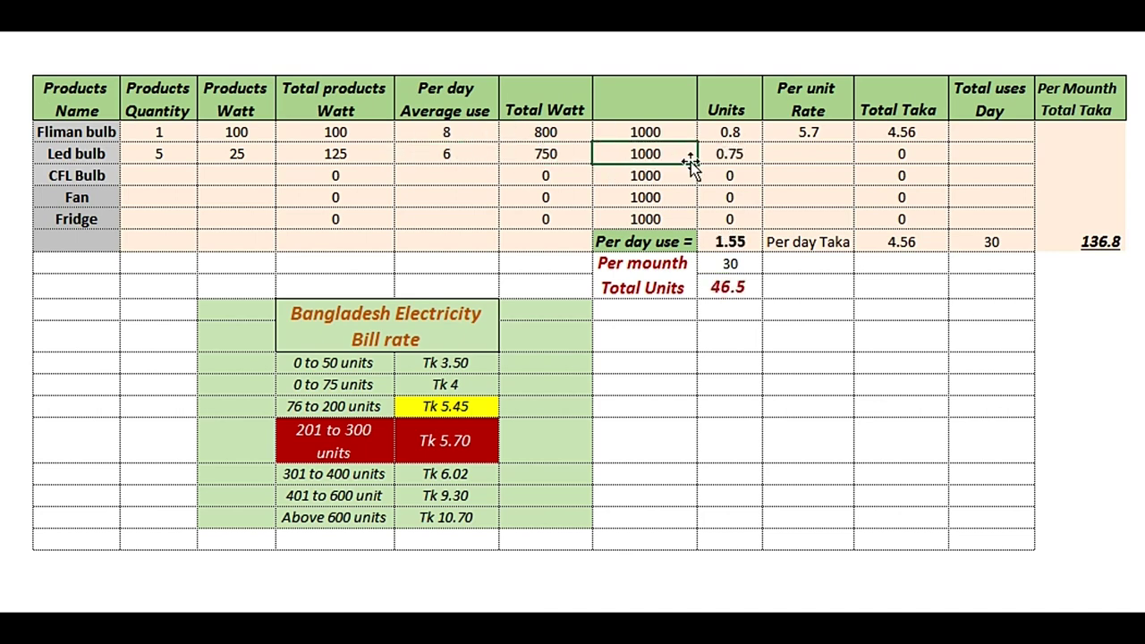
pyautogui.click(729, 153)
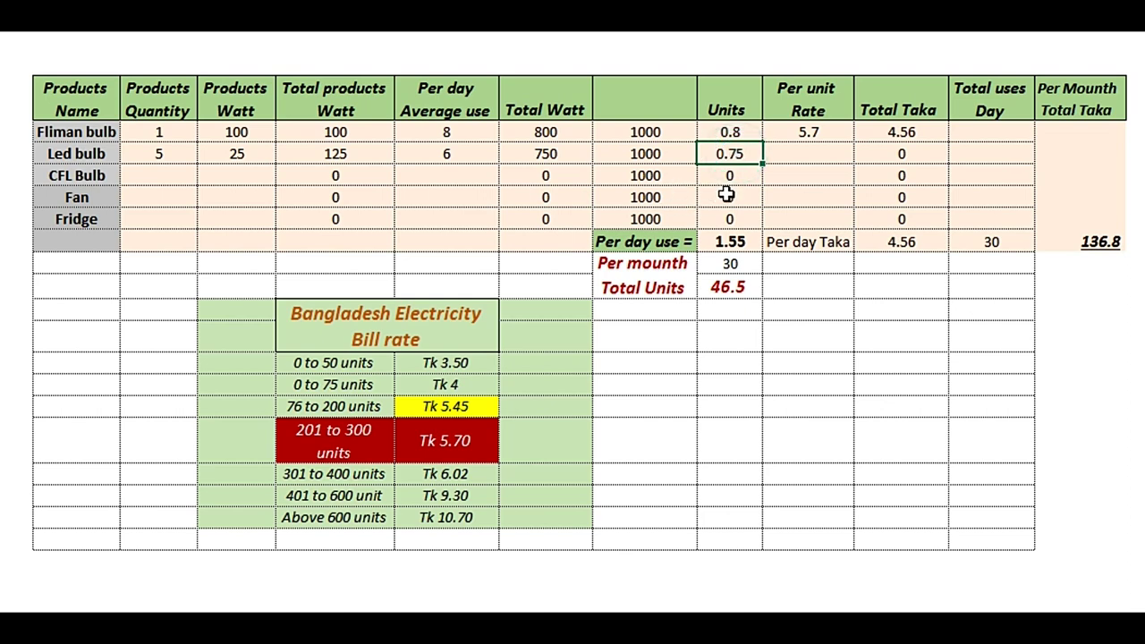
pyautogui.click(820, 160)
pyautogui.click(820, 132)
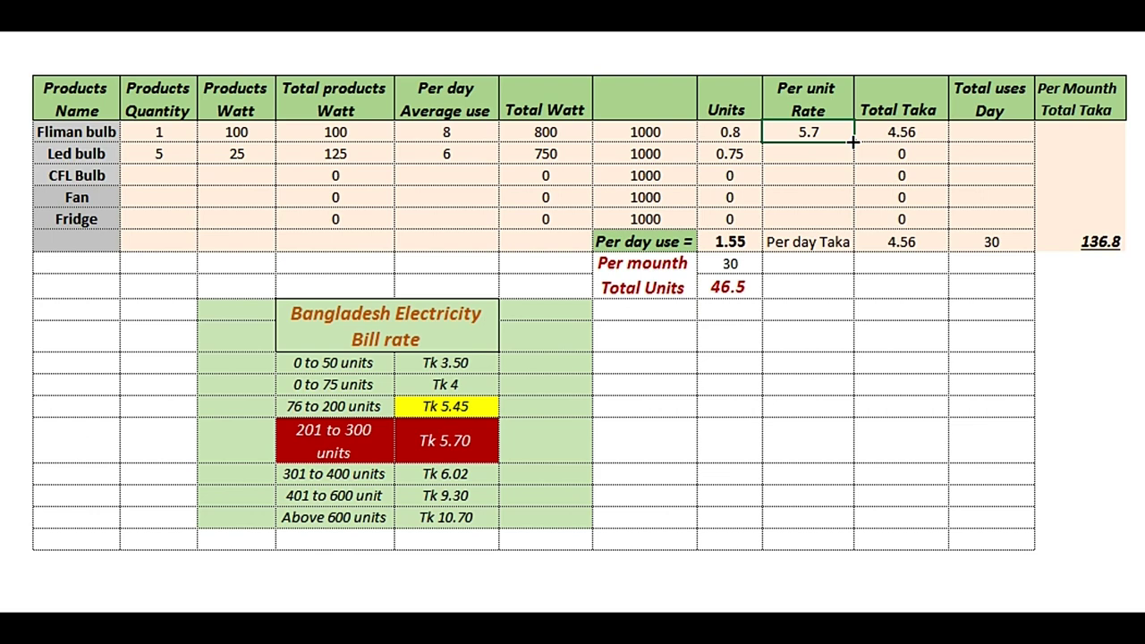
# - Fill the 5.7 rate down through the Fridge row, giving the Led bulb 4.275 taka
pyautogui.moveTo(852, 143); pyautogui.dragTo(852, 221)
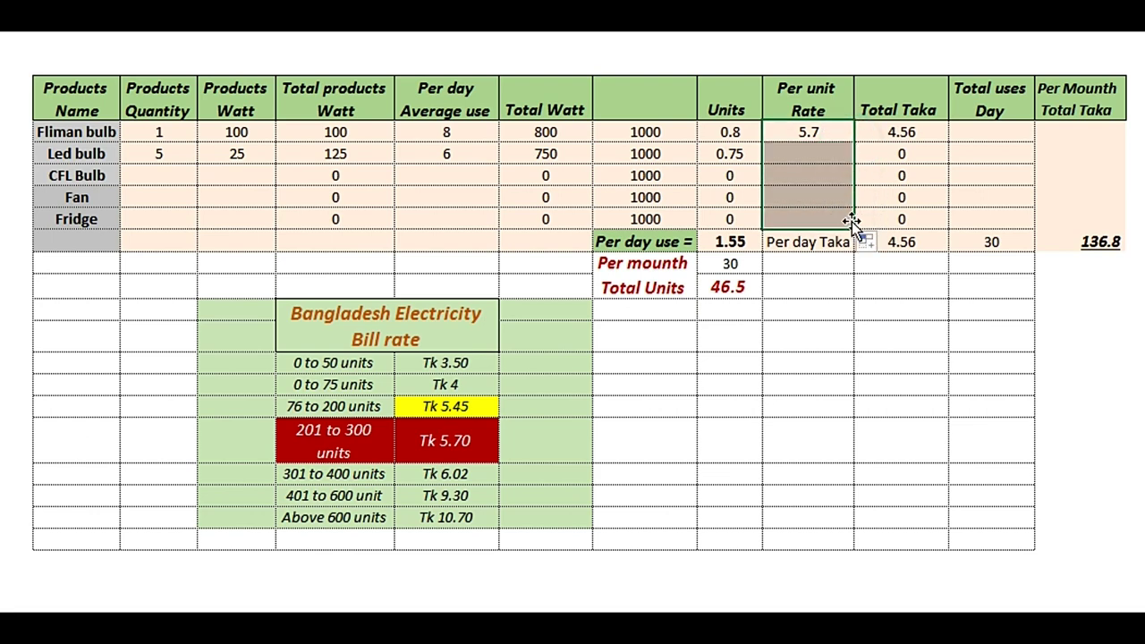
pyautogui.click(811, 154)
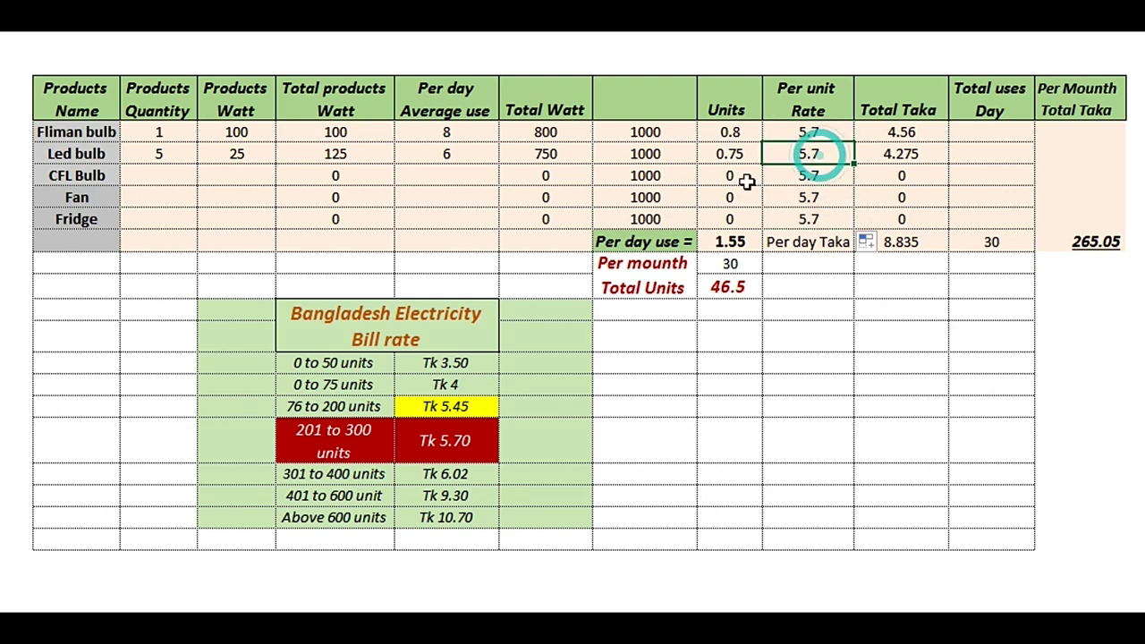
pyautogui.click(892, 154)
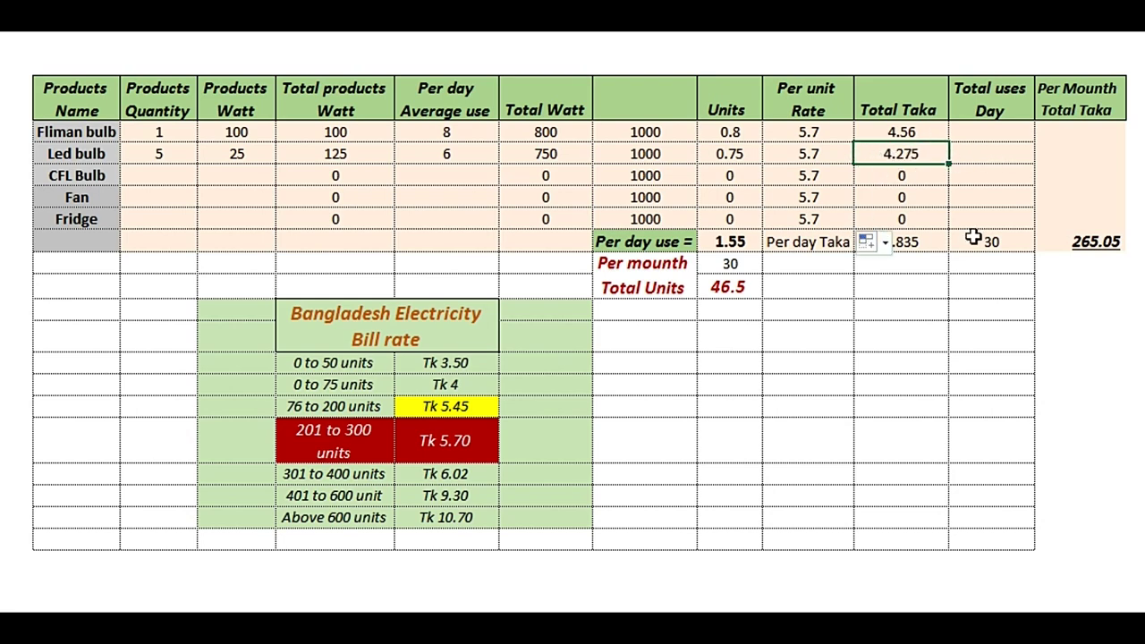
# - Enter quantity 4, 30 watts and 8 hours daily use for the CFL Bulb
pyautogui.click(162, 173)
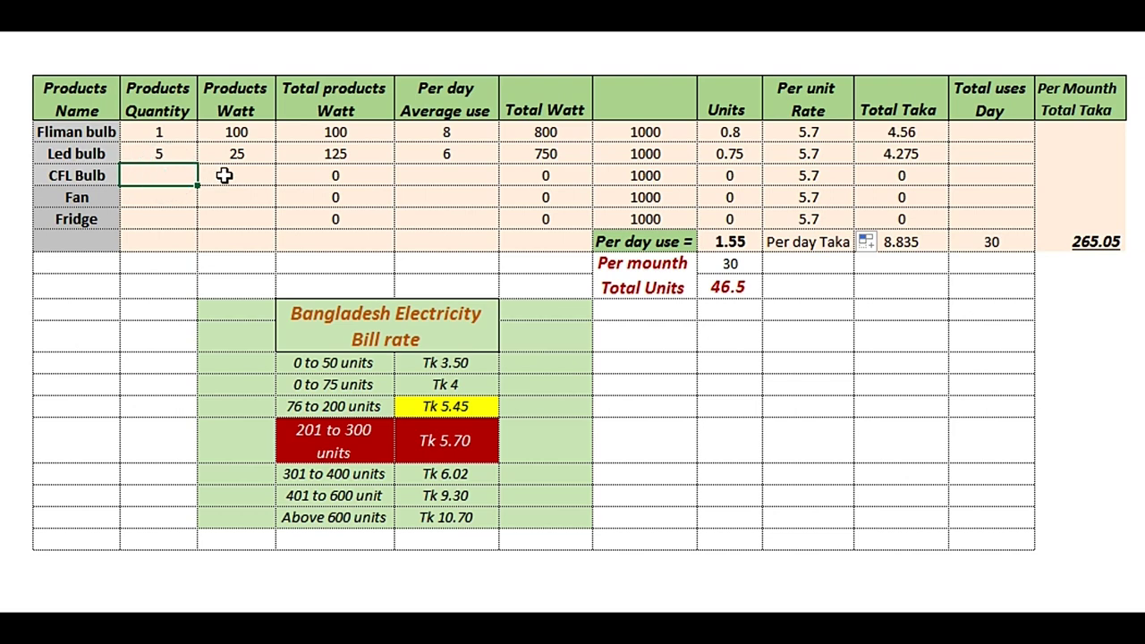
pyautogui.write('4')
pyautogui.click(224, 176)
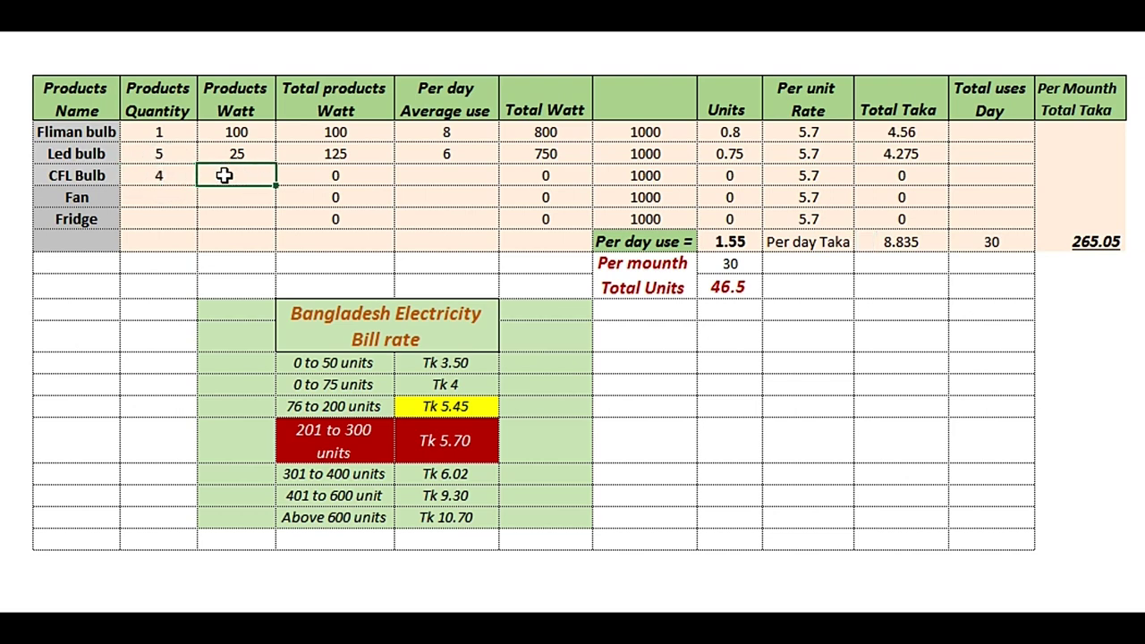
pyautogui.press('Tab')
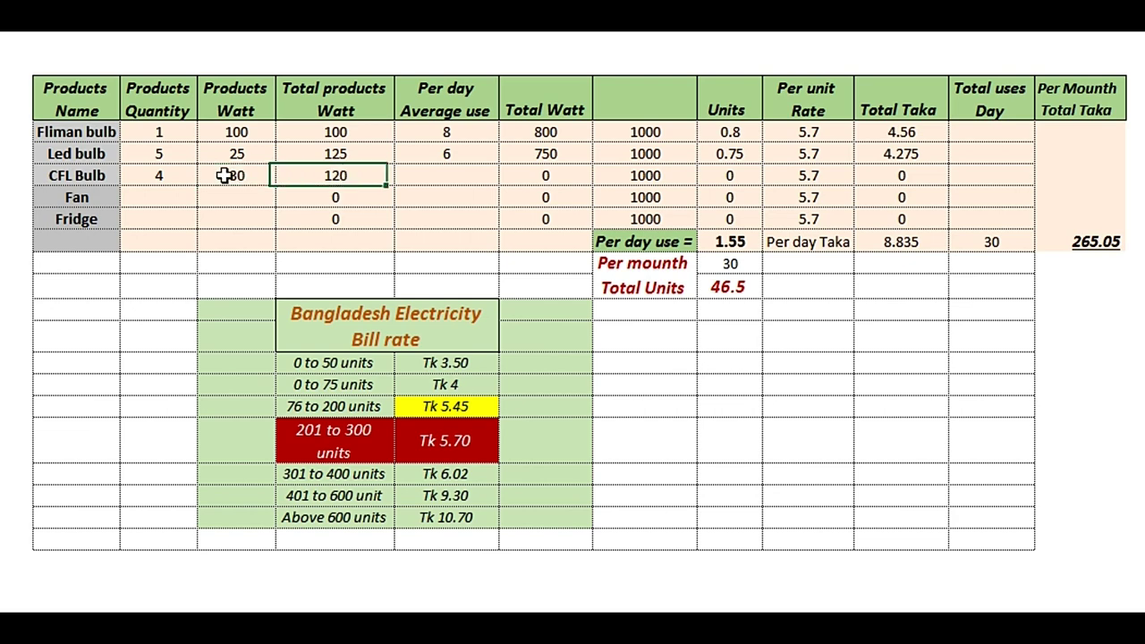
pyautogui.click(362, 186)
pyautogui.click(434, 179)
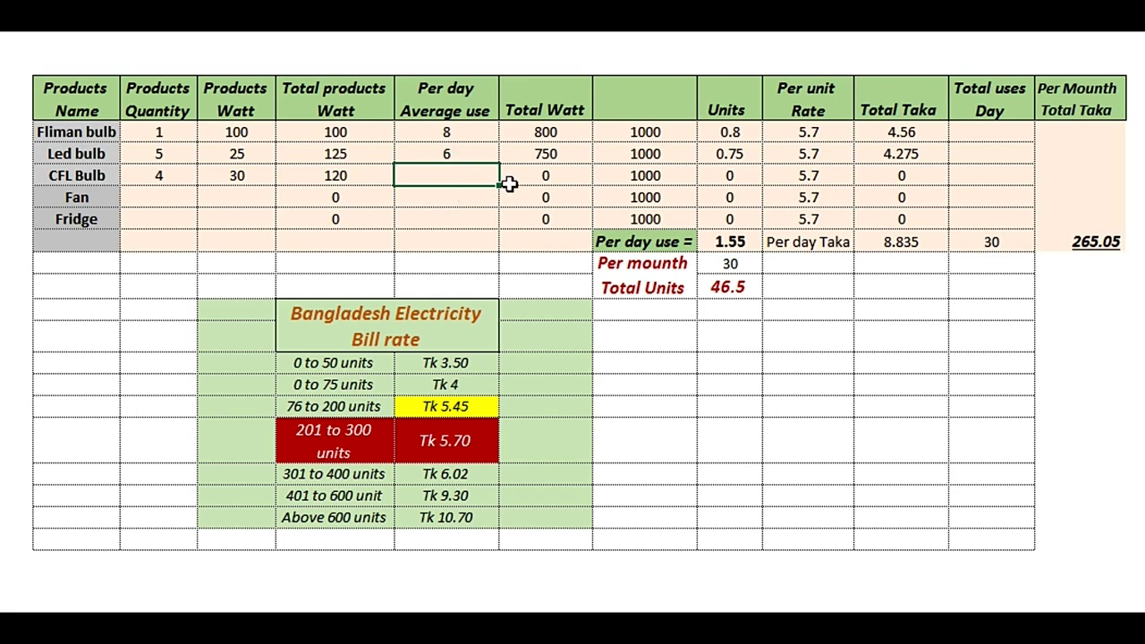
pyautogui.write('8')
pyautogui.press('Tab')
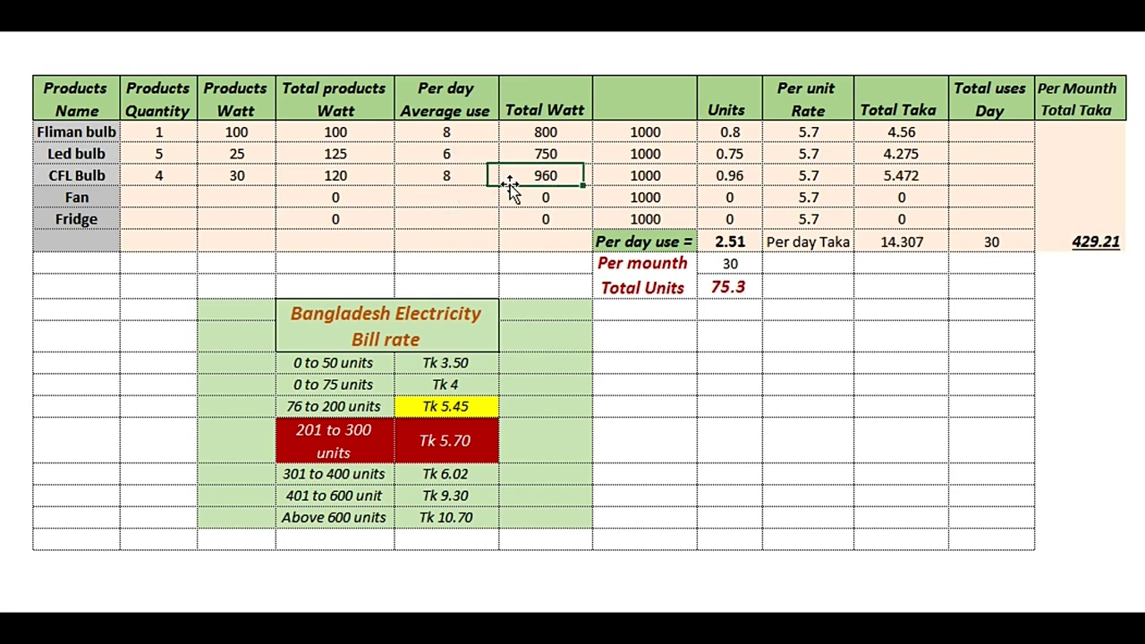
# - Verify the CFL Bulb results: 960 watts, 0.96 units, 5.7 rate and 5.472 taka
pyautogui.click(535, 176)
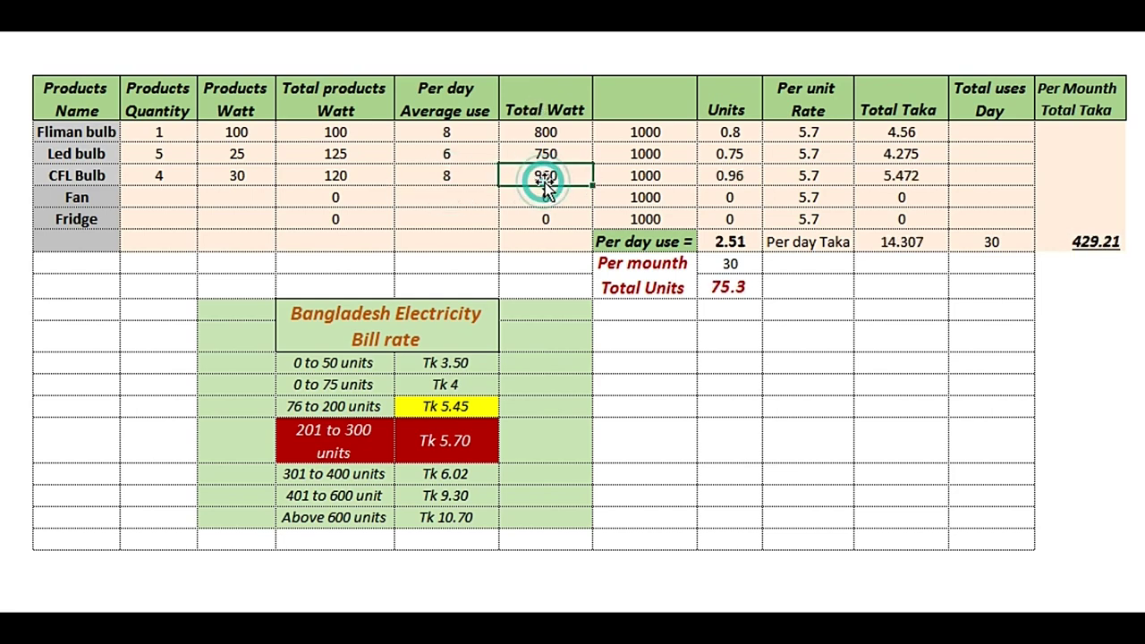
pyautogui.click(633, 177)
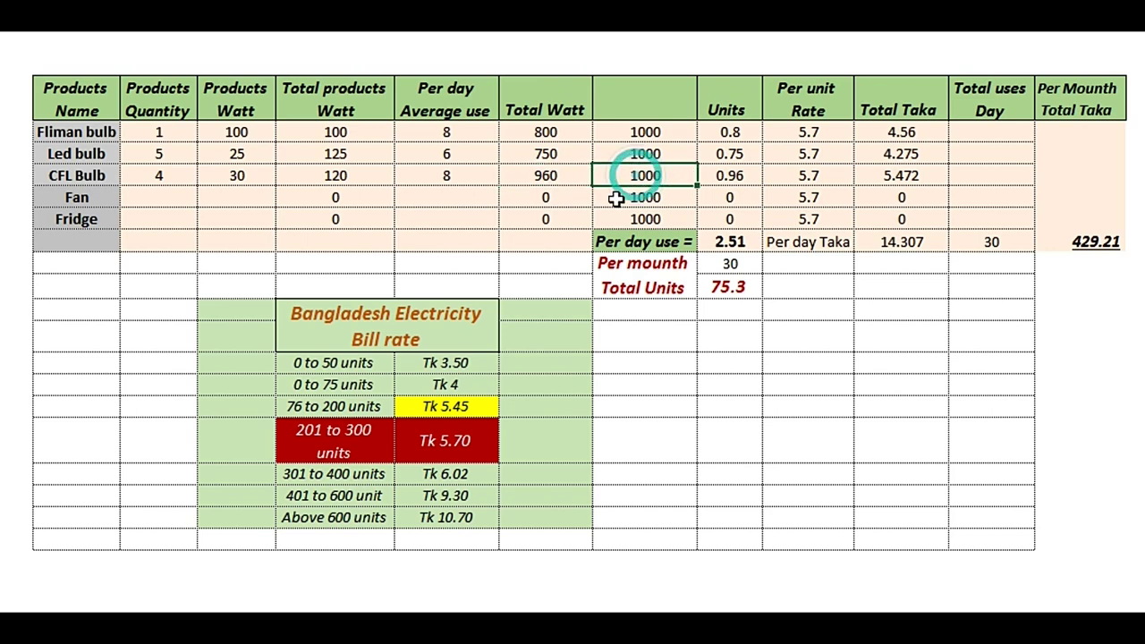
pyautogui.click(724, 179)
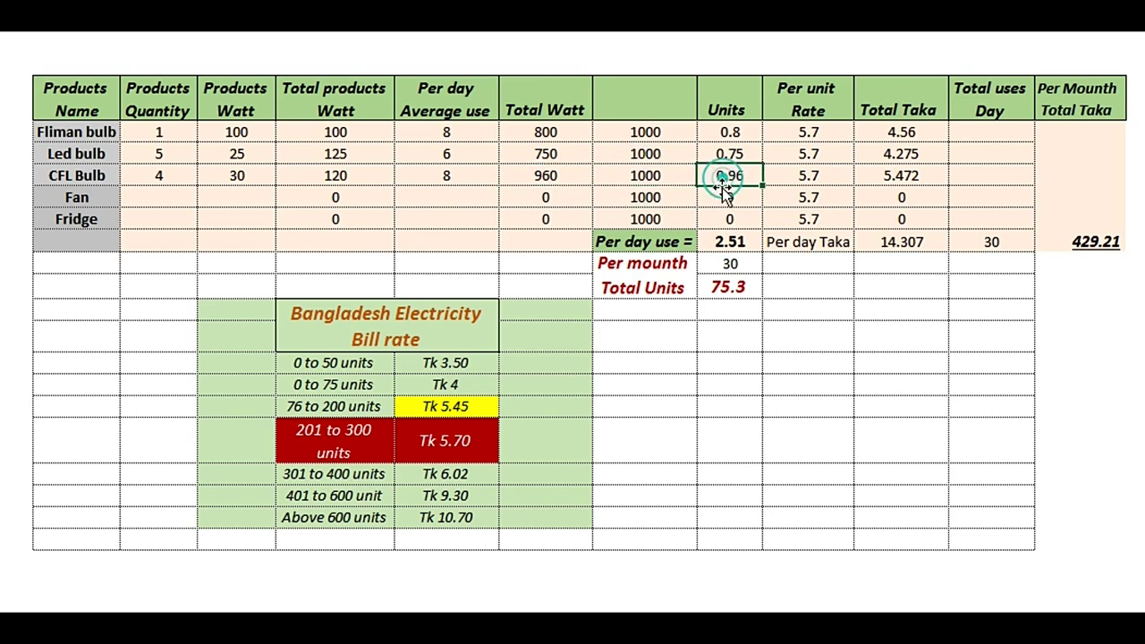
pyautogui.click(789, 179)
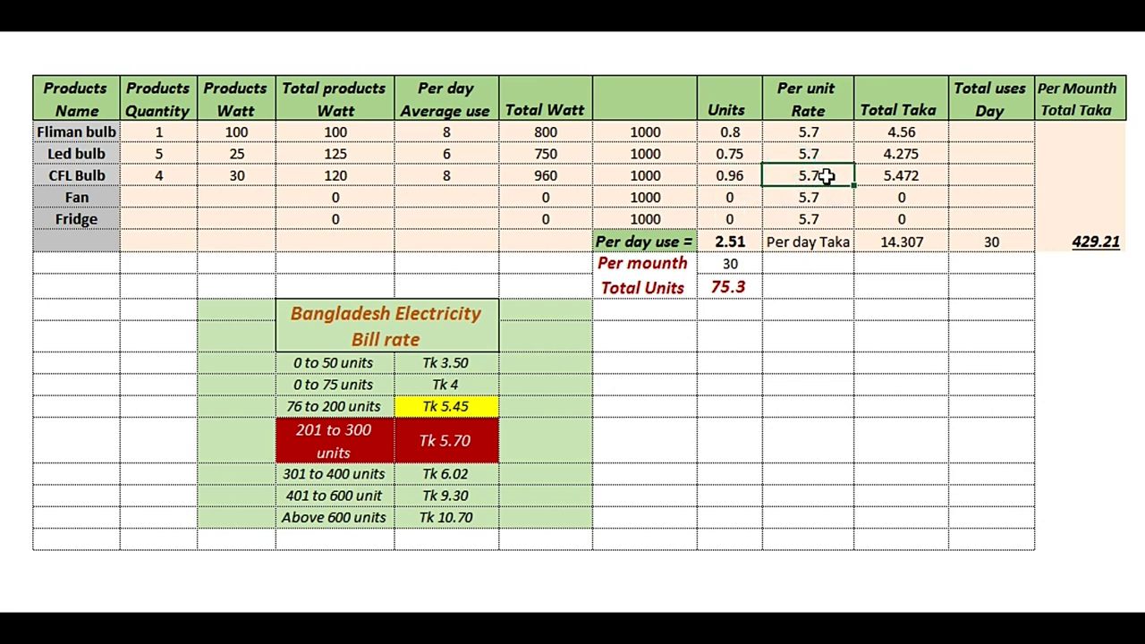
pyautogui.click(908, 182)
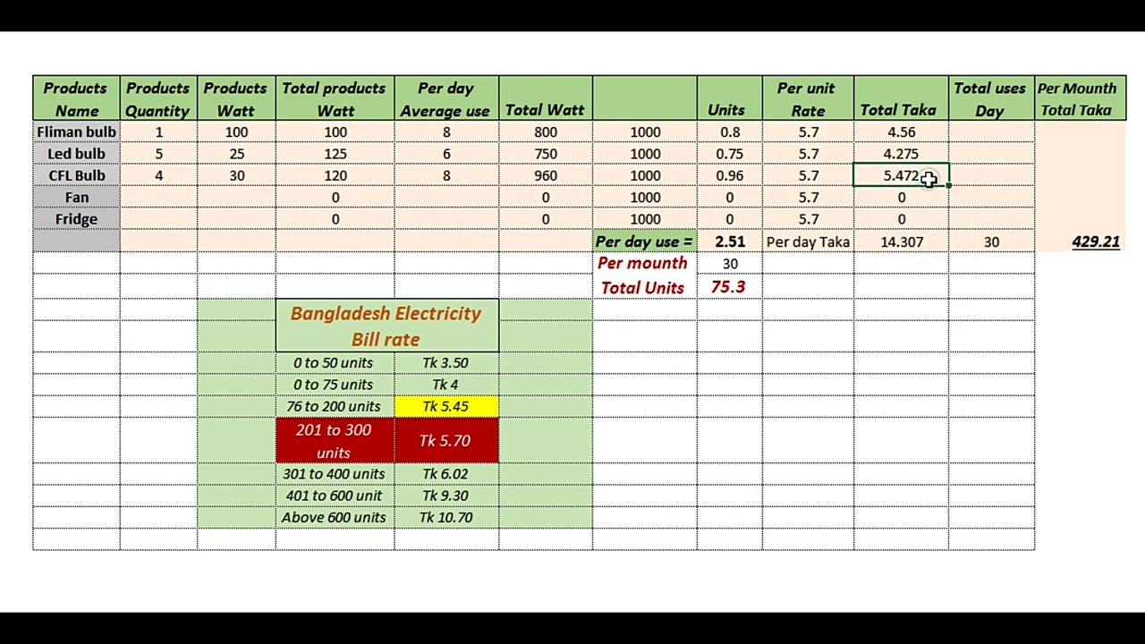
# - Enter quantity 3, 80 watts and 10 hours daily use for the Fan
pyautogui.click(156, 197)
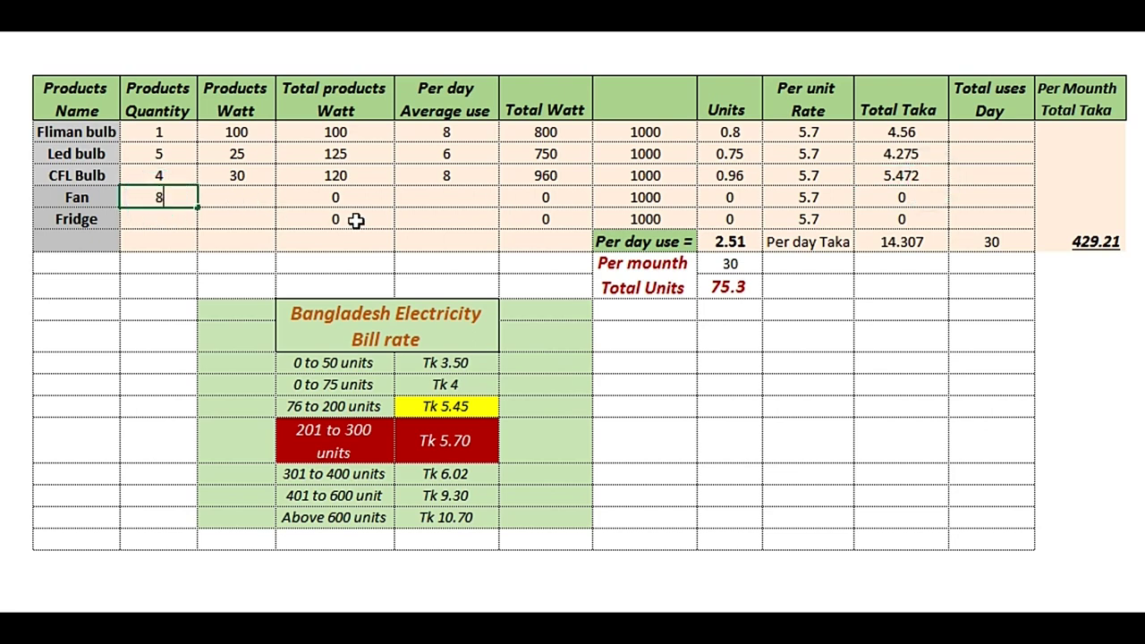
pyautogui.press('Tab')
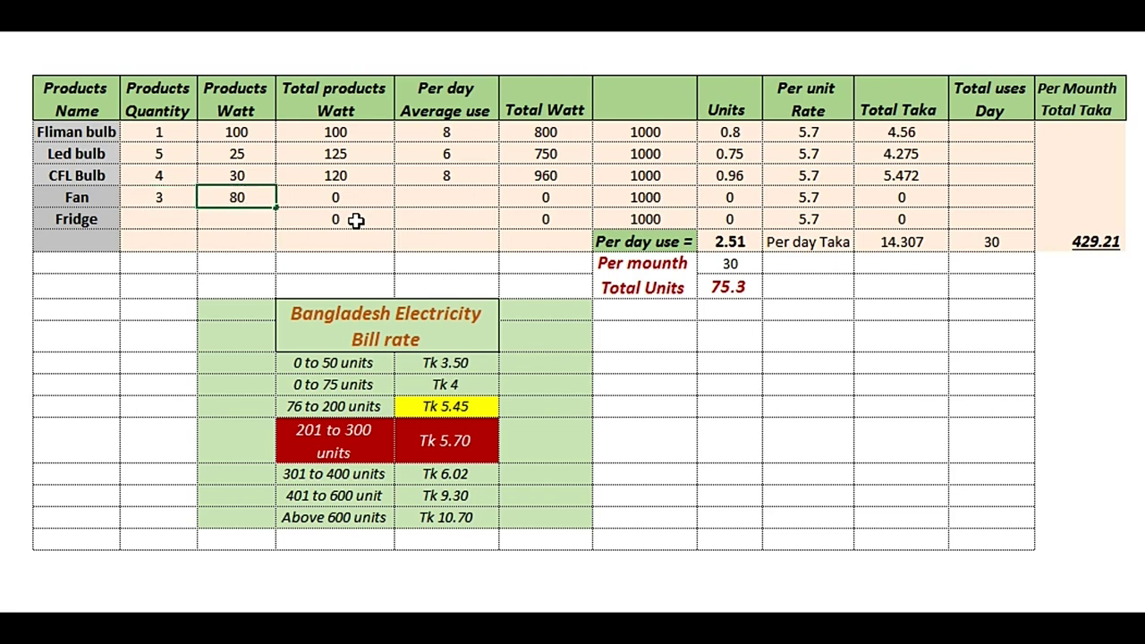
pyautogui.press('Tab')
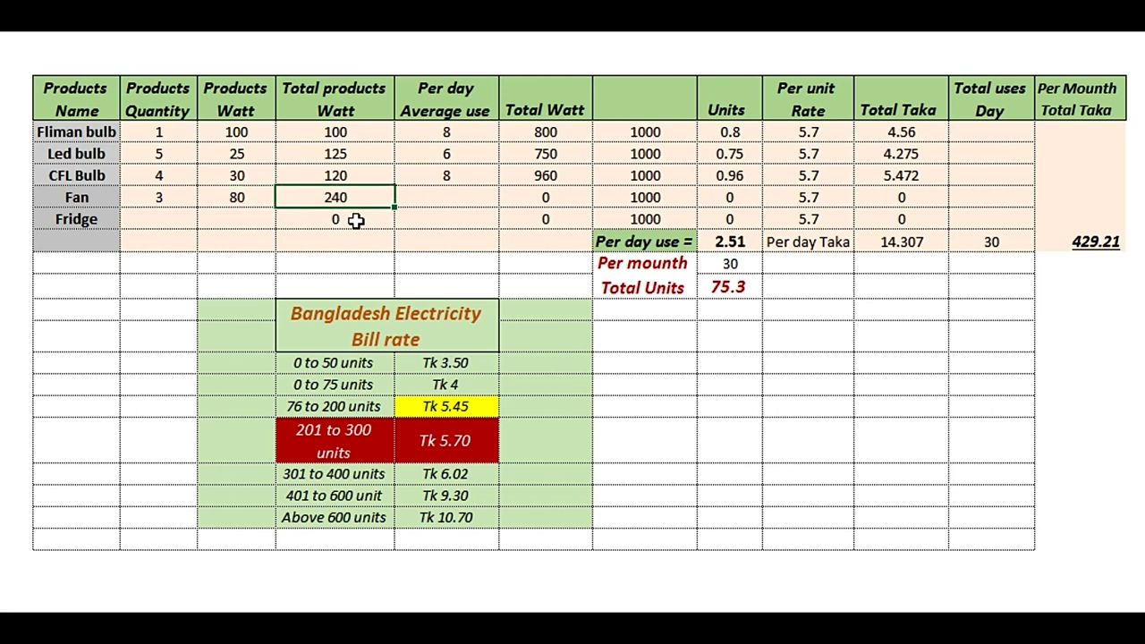
pyautogui.press('Tab')
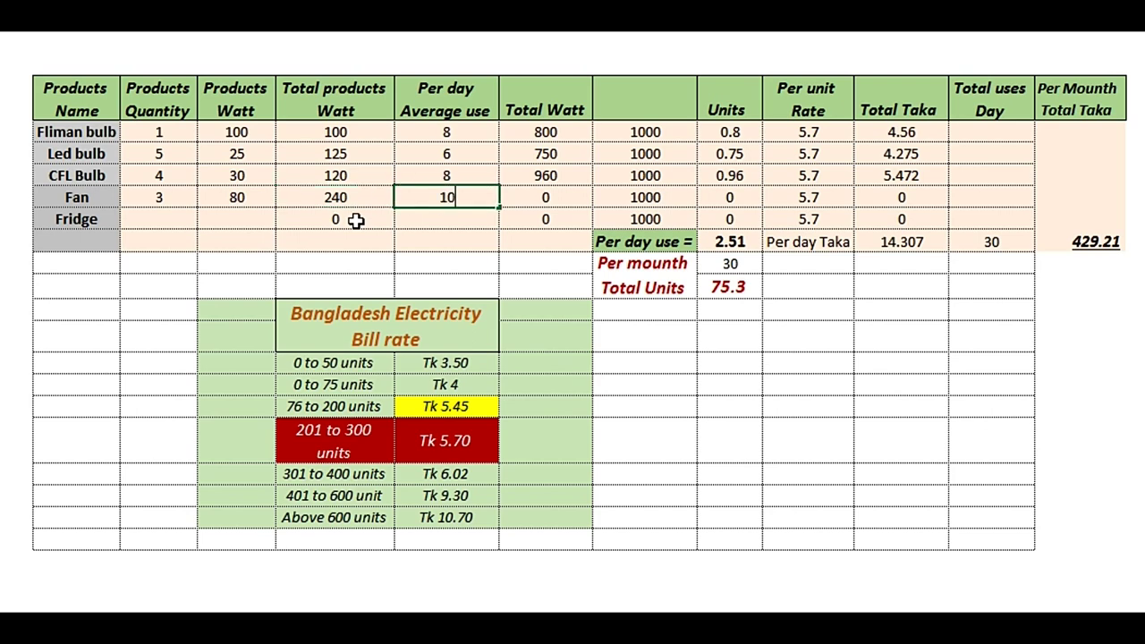
pyautogui.press('Return')
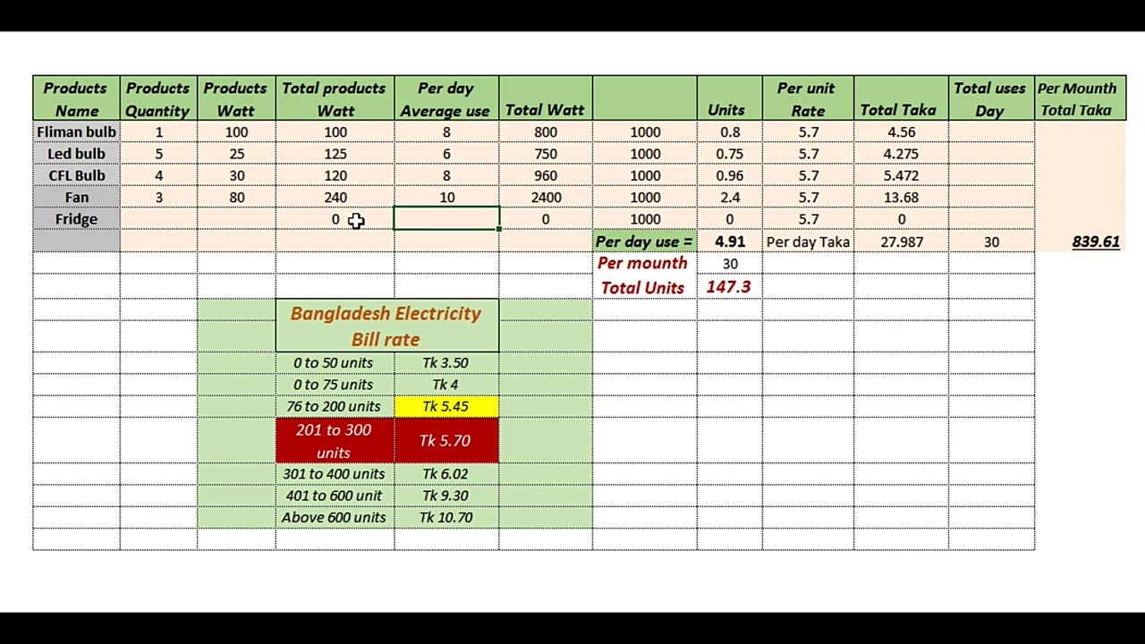
# - Verify the Fan results: 2400 total watts, 2.4 units and the 5.7 rate
pyautogui.click(565, 196)
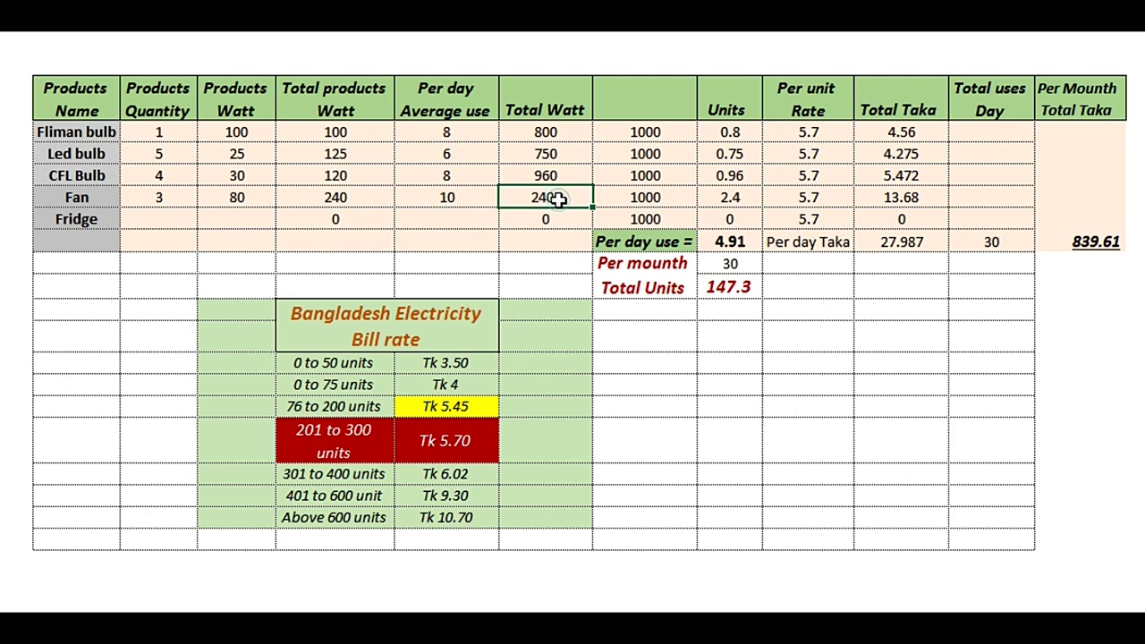
pyautogui.click(645, 202)
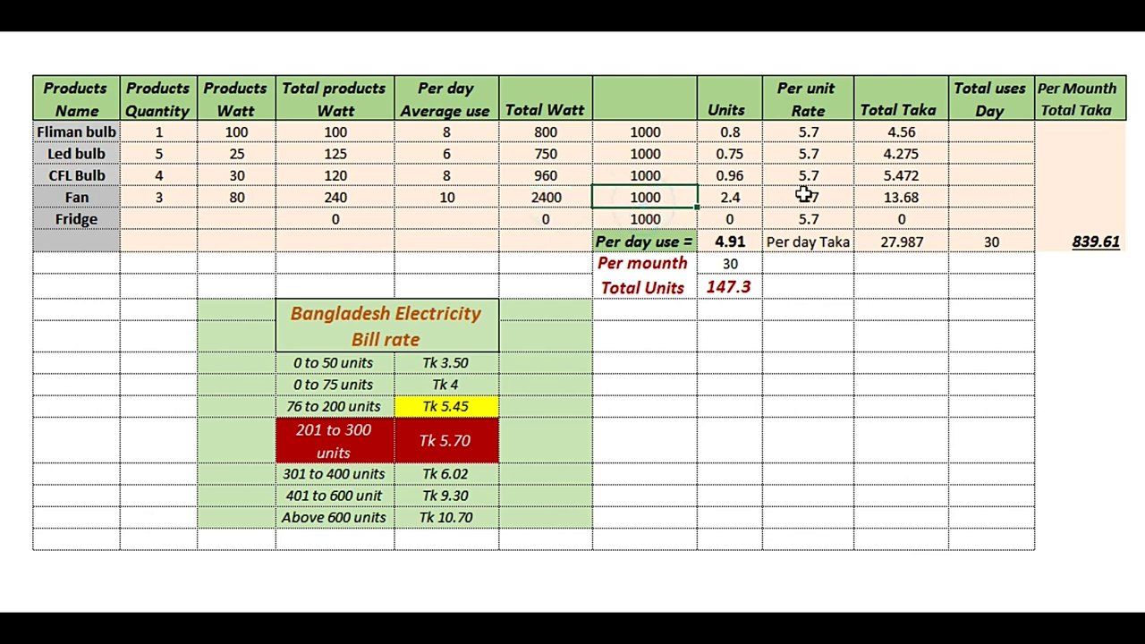
pyautogui.click(732, 197)
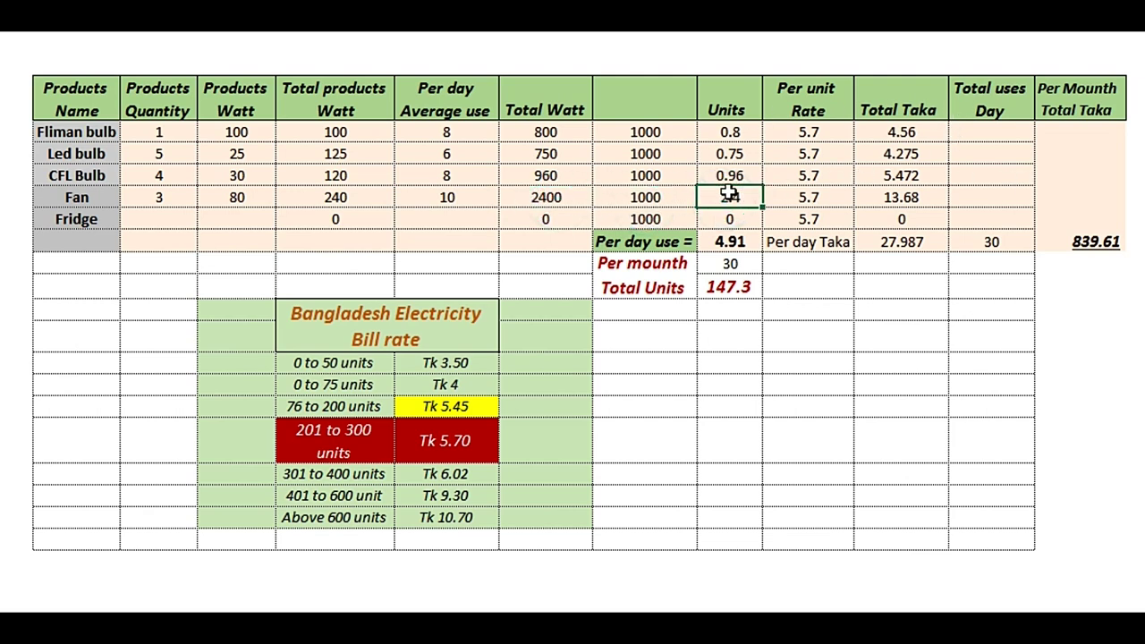
pyautogui.click(814, 200)
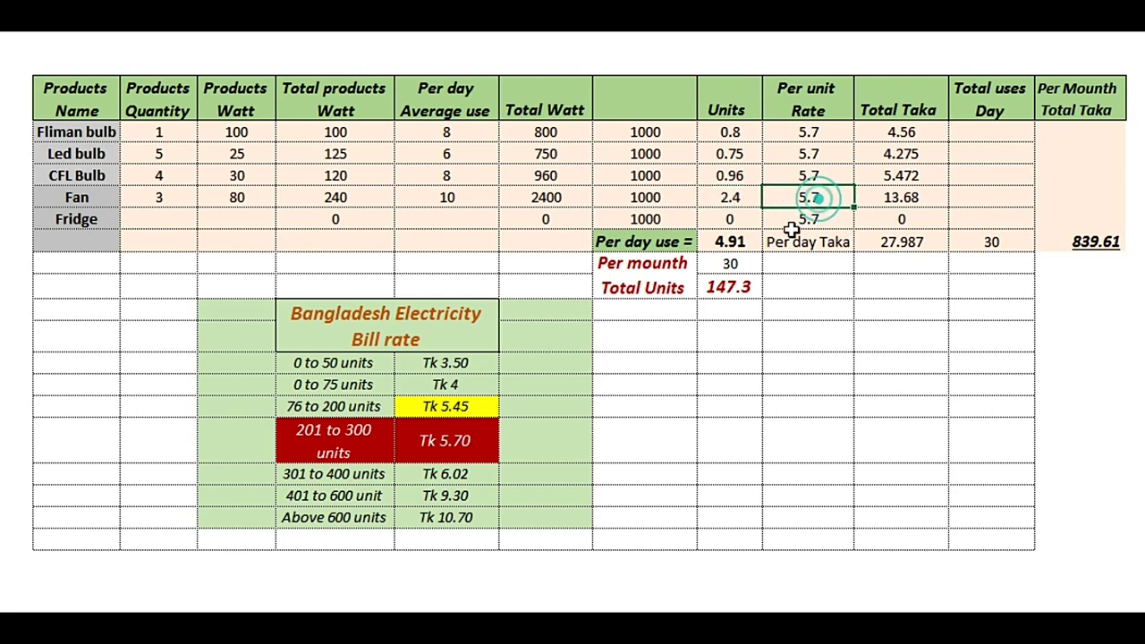